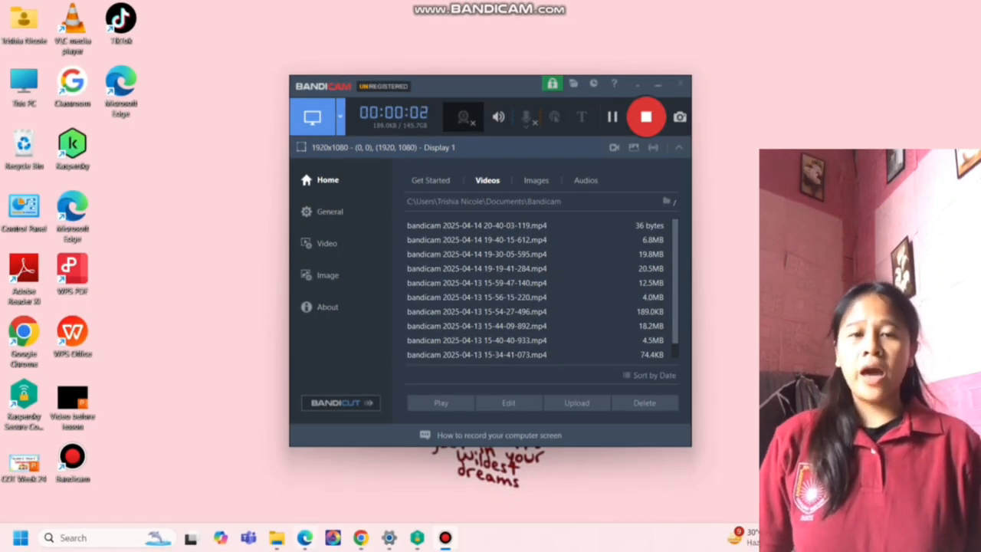
# With Bandicam still recording, bring the Book 1 Excel workbook in Edge to the front
pyautogui.click(304, 537)
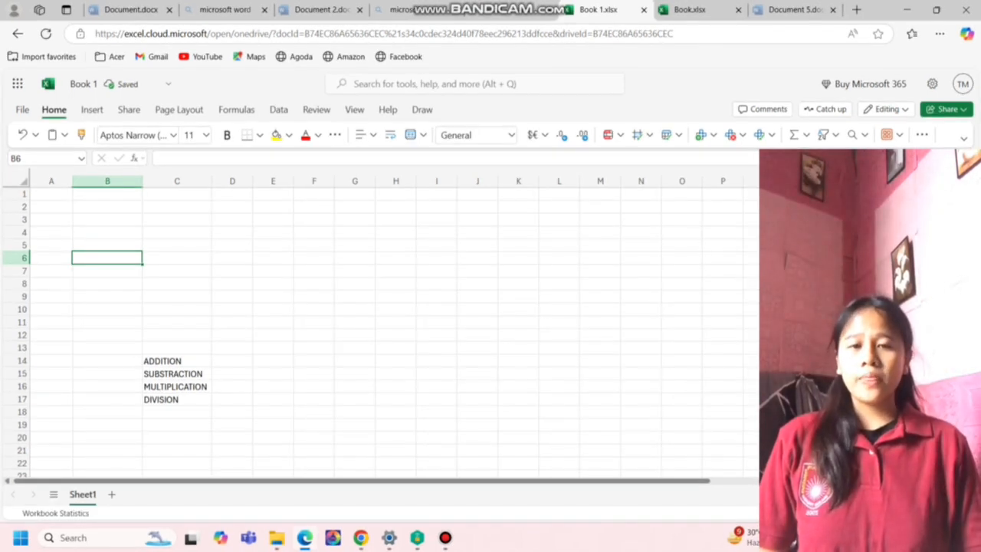
# Enter WILL, BIN, VINA and CHIN into cells A1 through A4
pyautogui.click(51, 194)
pyautogui.write('WILL')
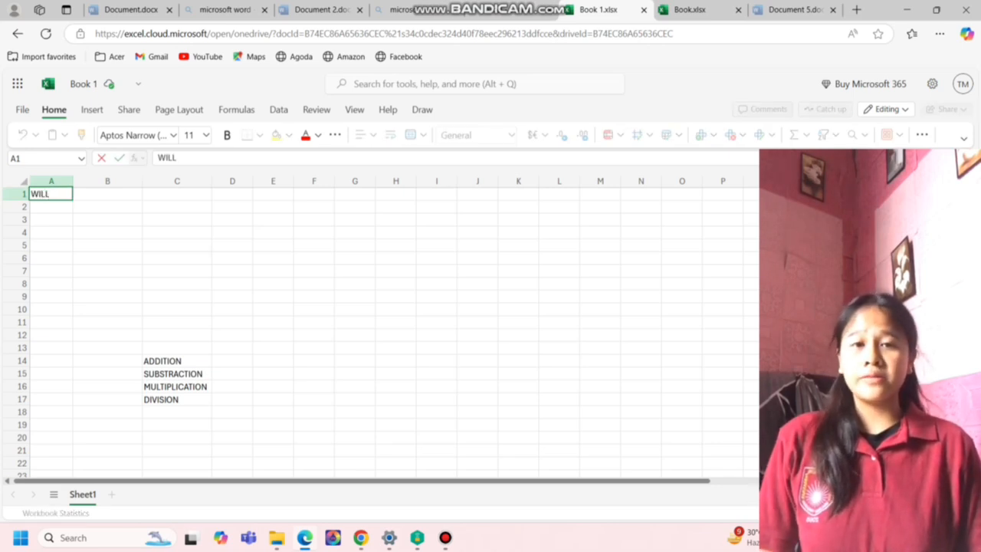
pyautogui.press('Return')
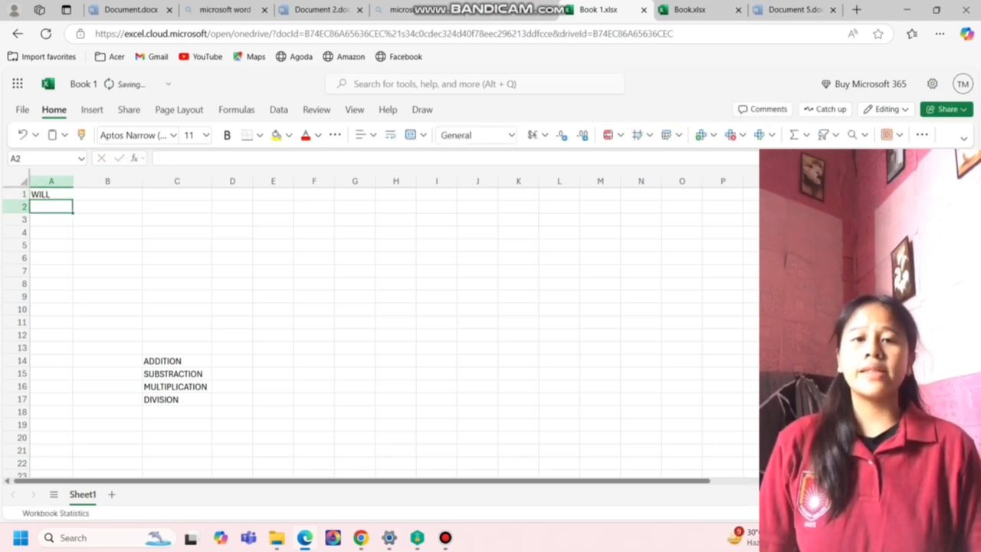
pyautogui.write('BIN')
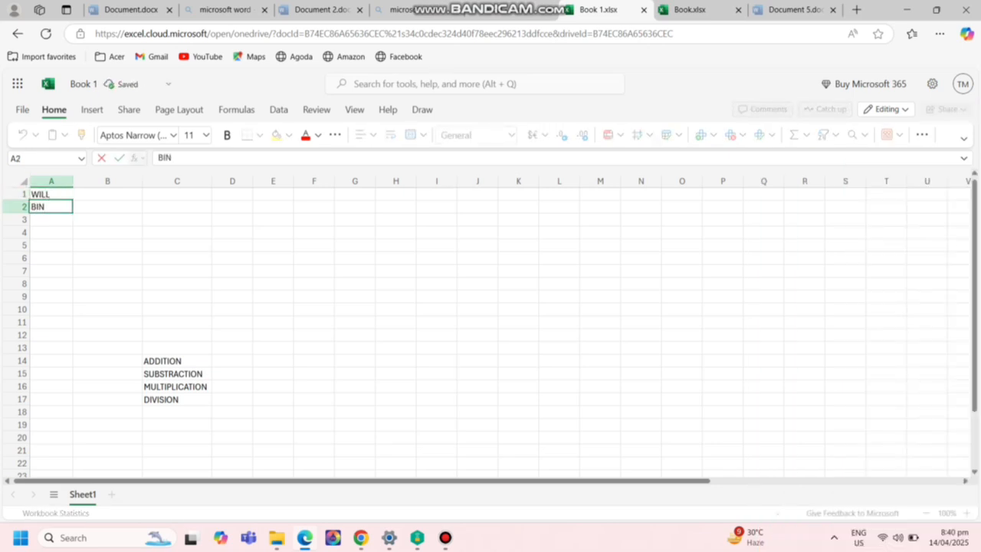
pyautogui.press('Return')
pyautogui.write('VINA')
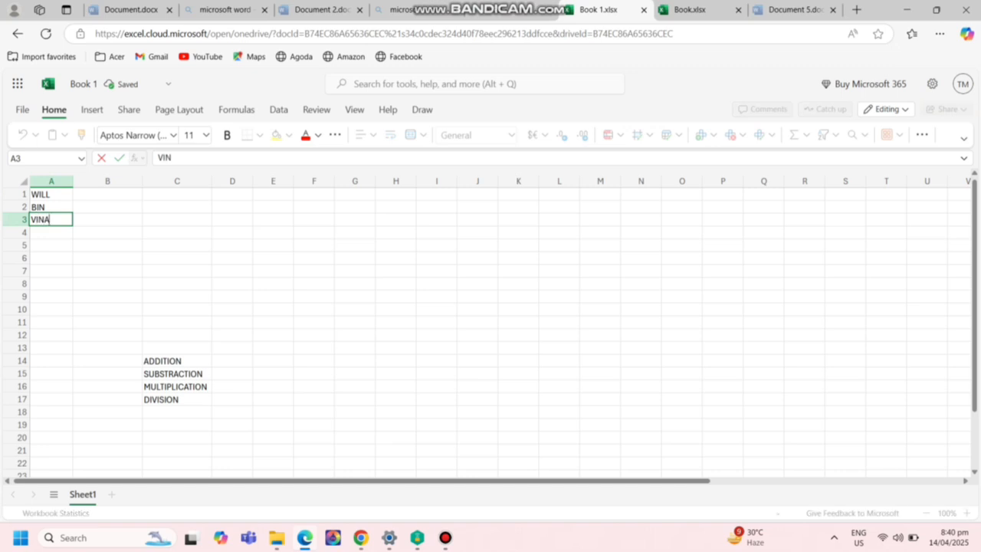
pyautogui.press('Return')
pyautogui.write('C')
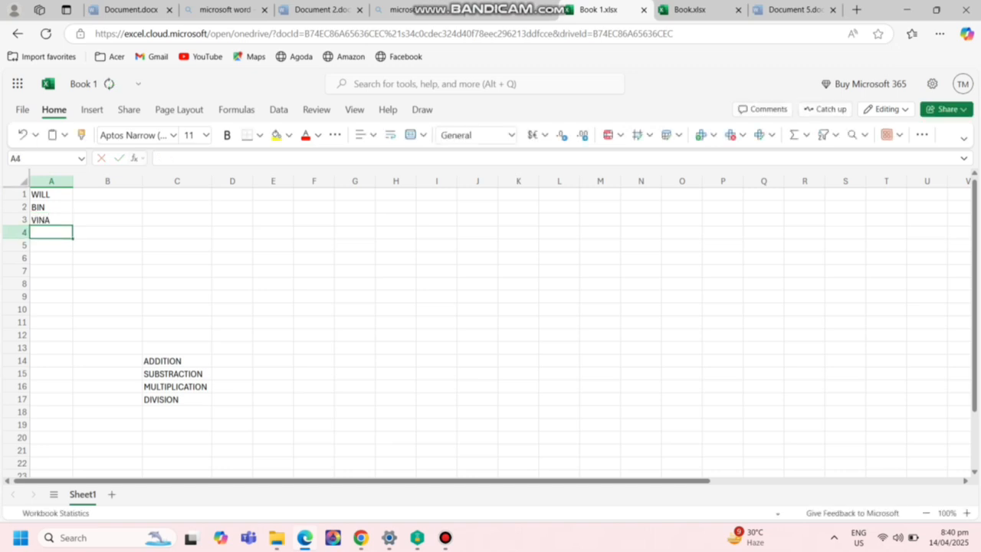
pyautogui.write('HIN')
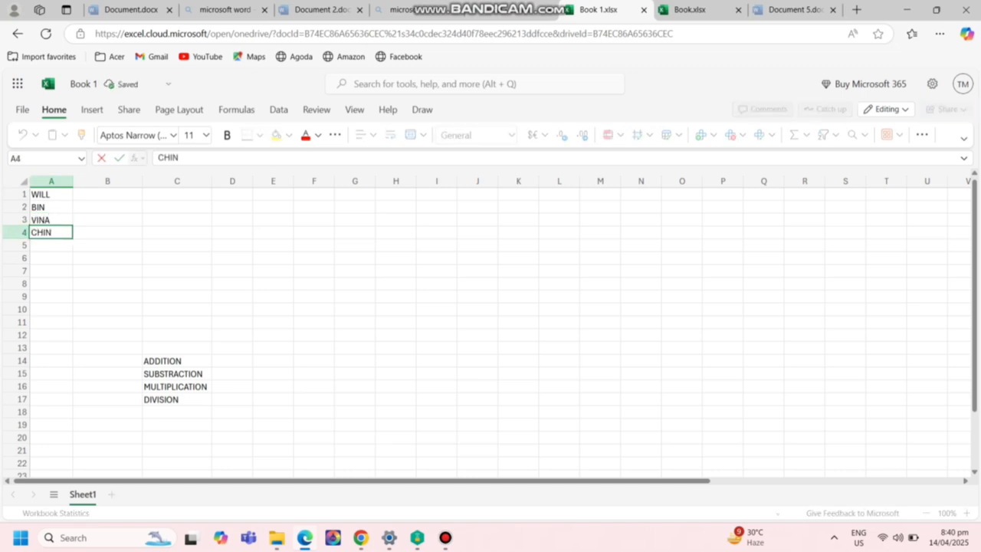
pyautogui.press('Return')
# Continue the list with REESE, VIA, DIOR, DUST, KIM and JIA in A5–A10
pyautogui.write('REE')
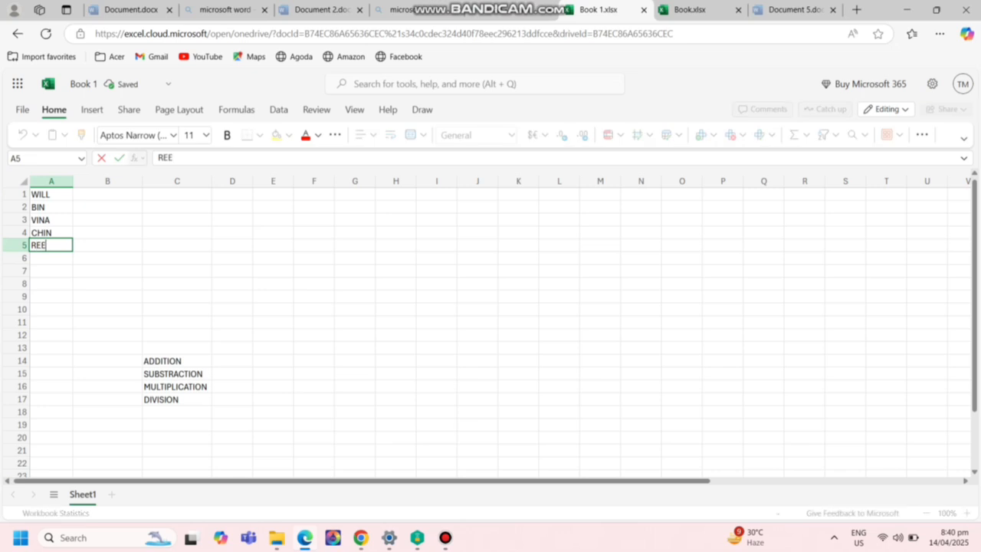
pyautogui.write('SE')
pyautogui.press('Return')
pyautogui.write('V')
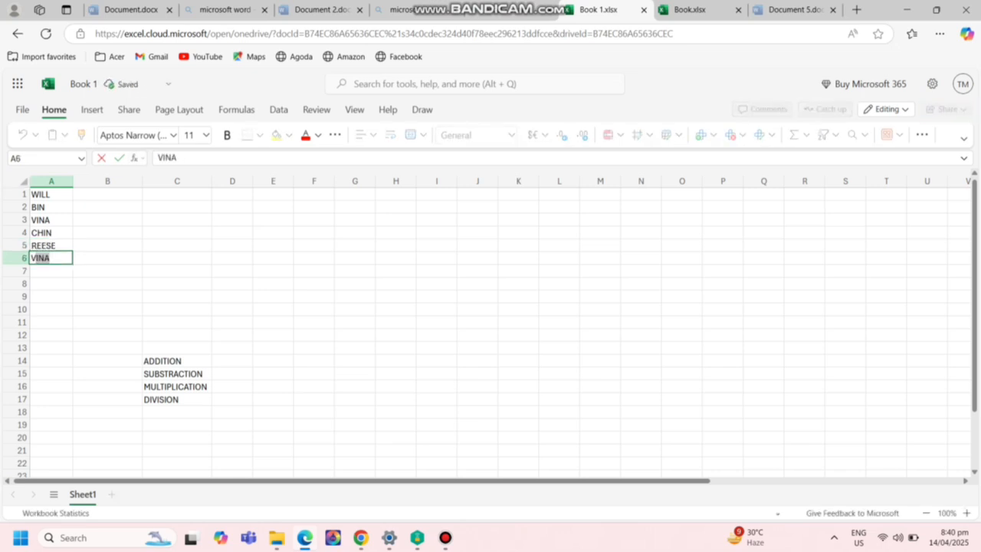
pyautogui.write('IA')
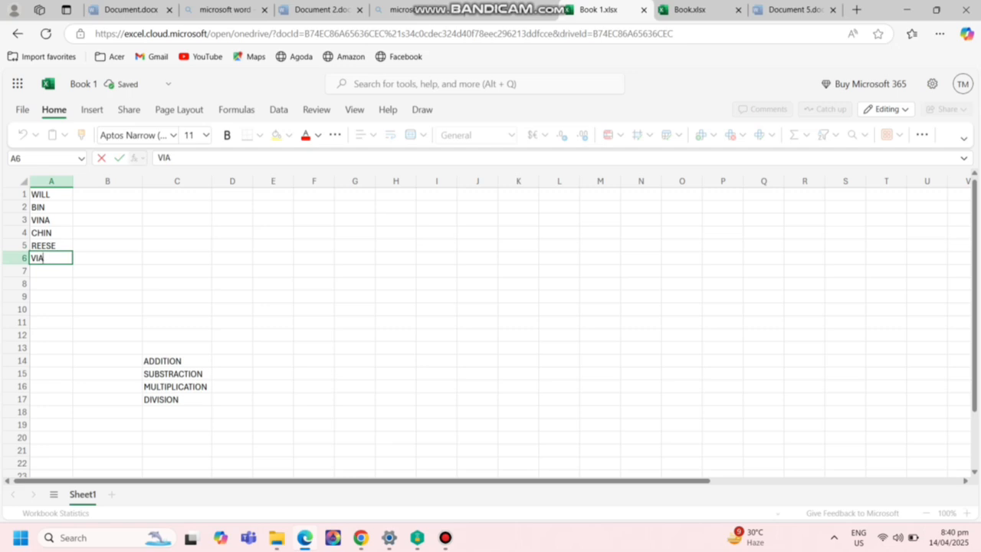
pyautogui.press('Return')
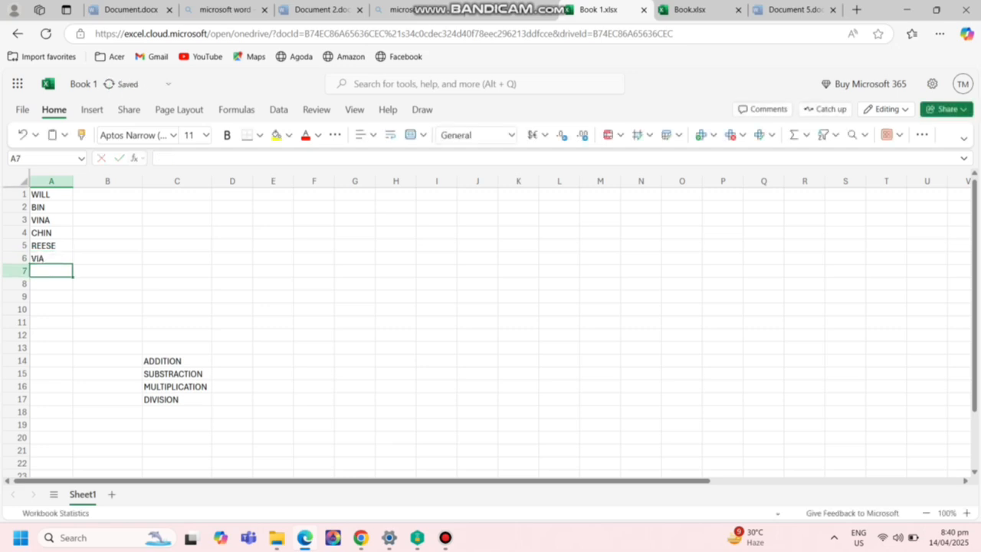
pyautogui.write('DIOR')
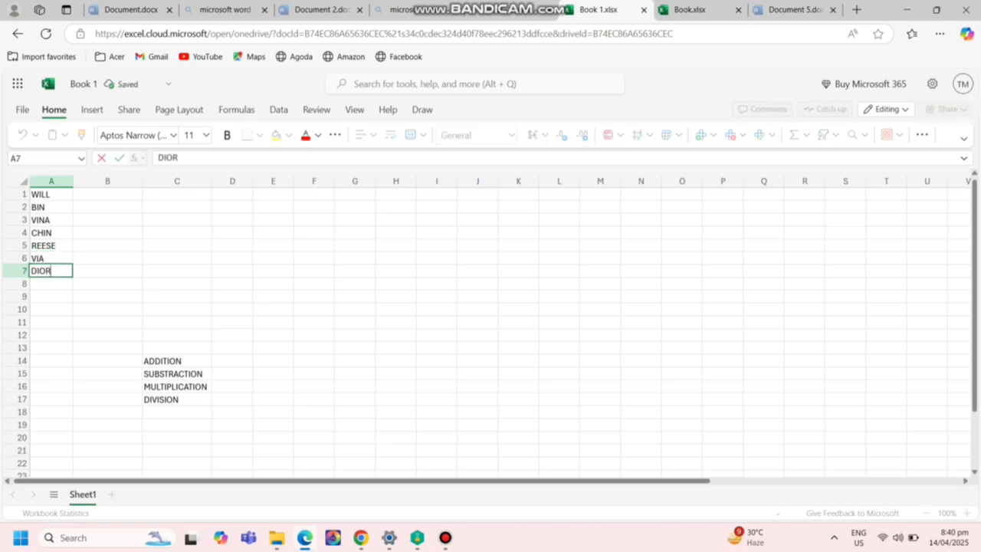
pyautogui.press('Return')
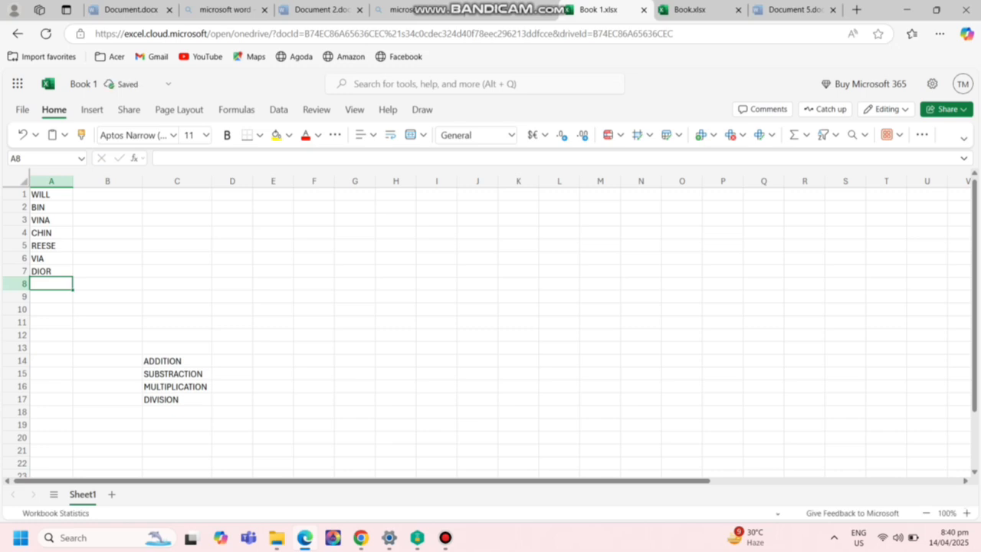
pyautogui.write('DUS')
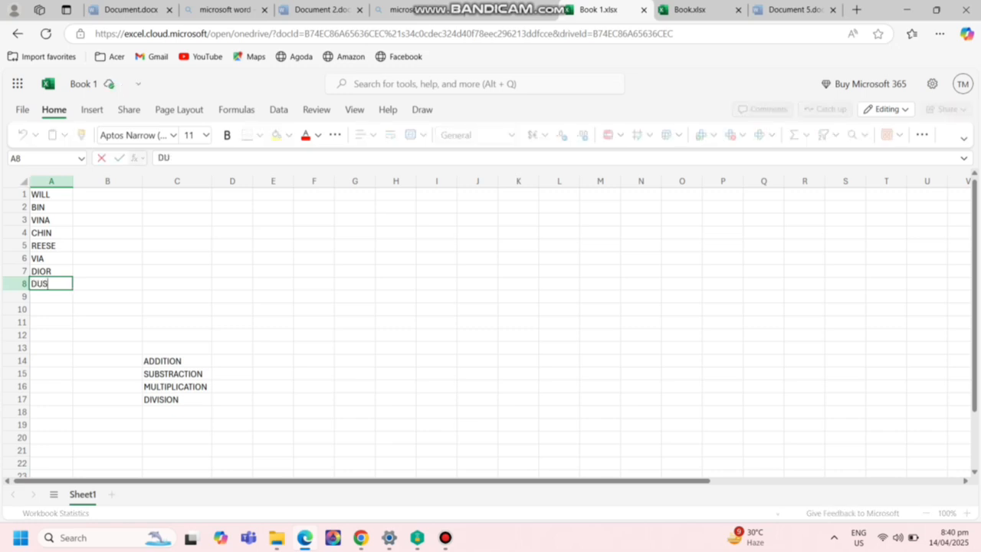
pyautogui.write('T')
pyautogui.press('Return')
pyautogui.write('KIM')
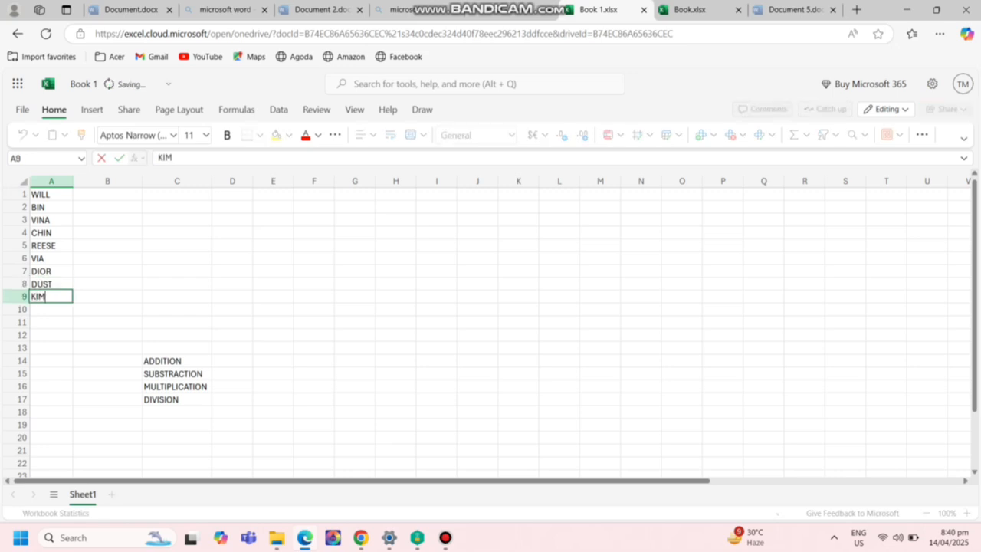
pyautogui.press('Return')
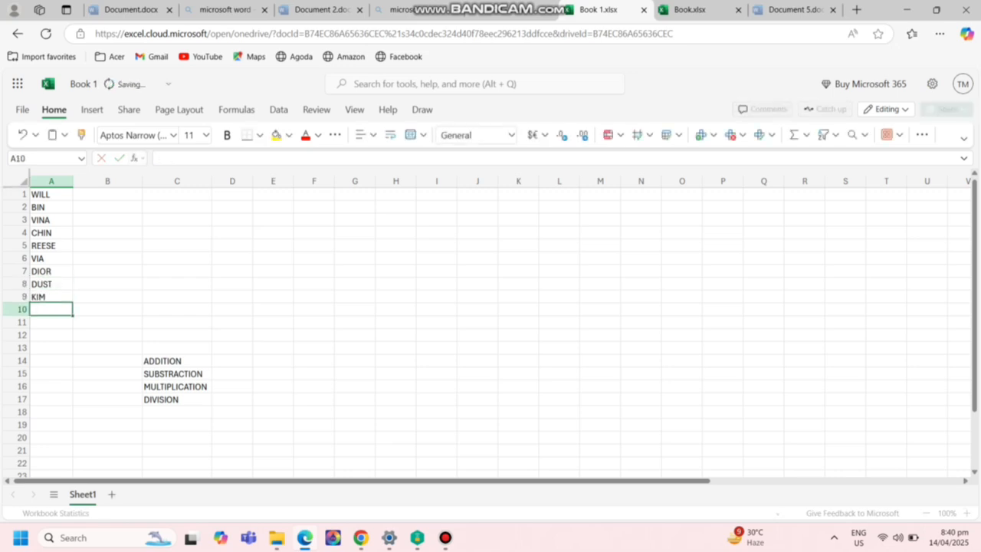
pyautogui.write('JIA')
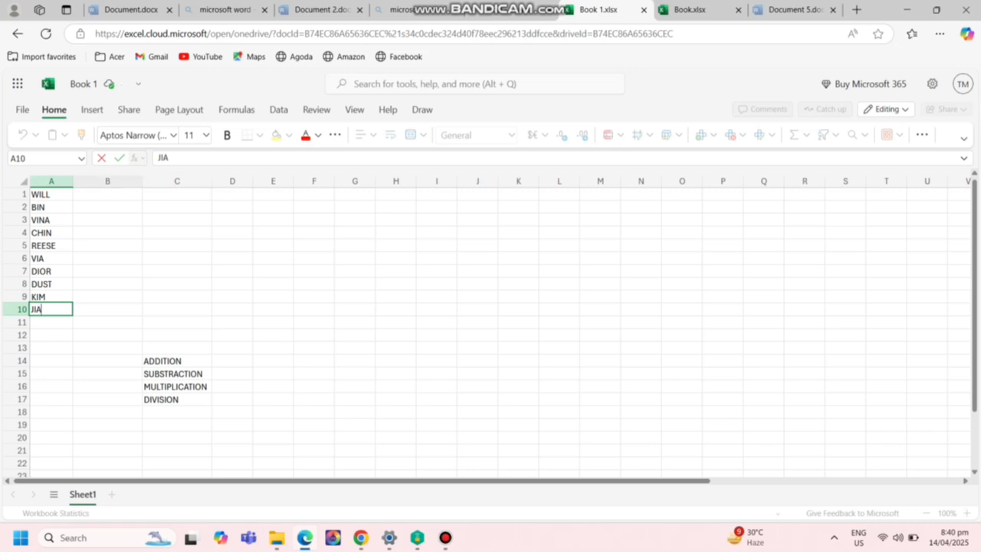
# Enter the values 10, 20, 30, 40 and 50 into B1 through B5
pyautogui.click(107, 195)
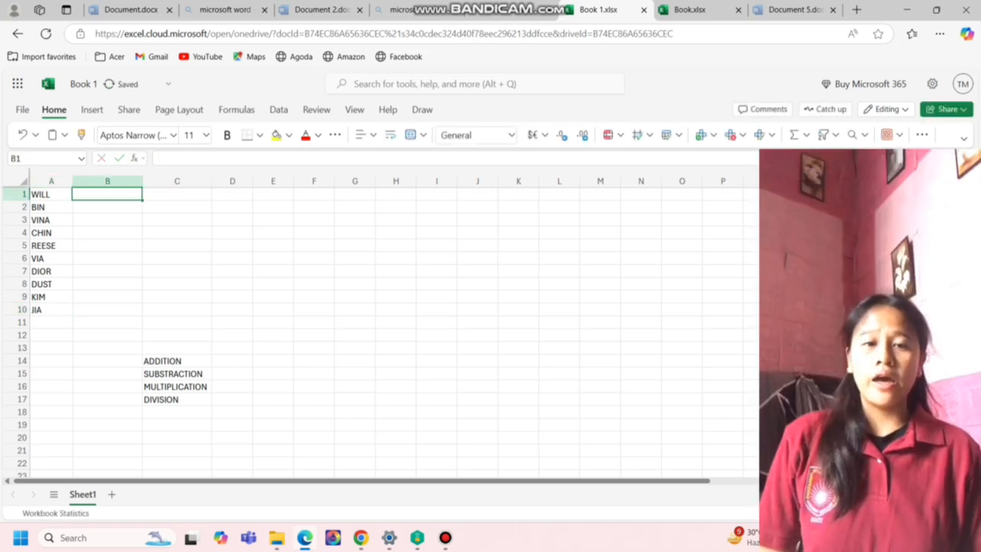
pyautogui.write('10')
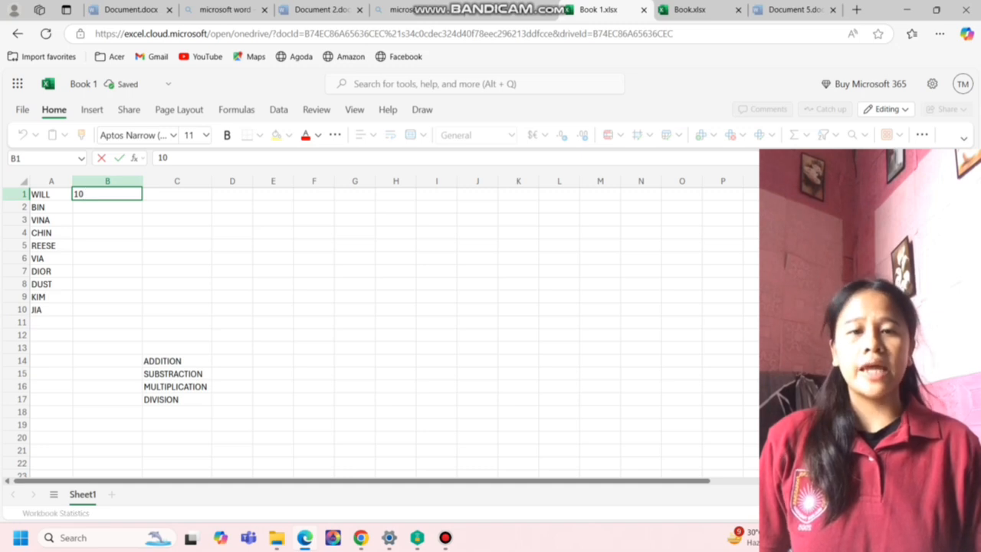
pyautogui.click(108, 220)
pyautogui.click(107, 207)
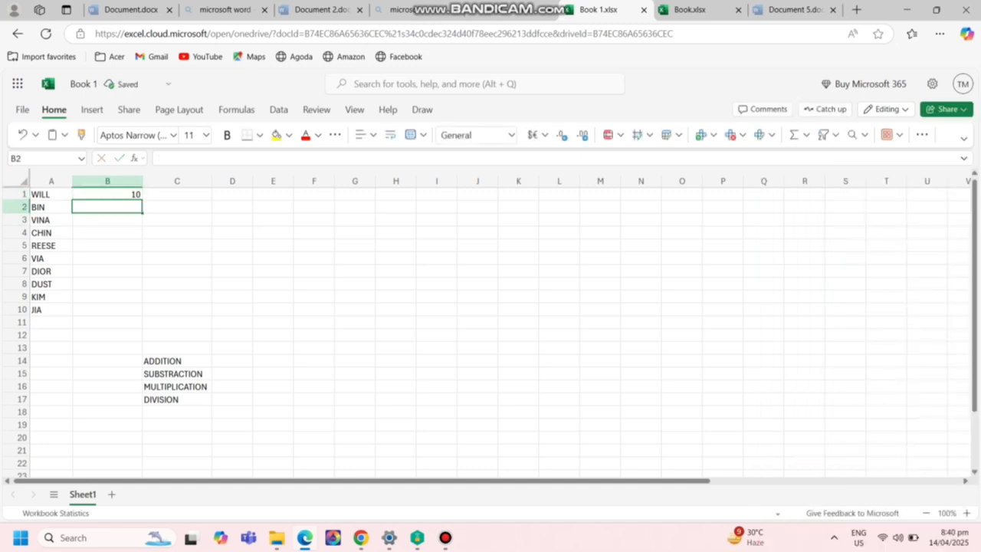
pyautogui.write('20')
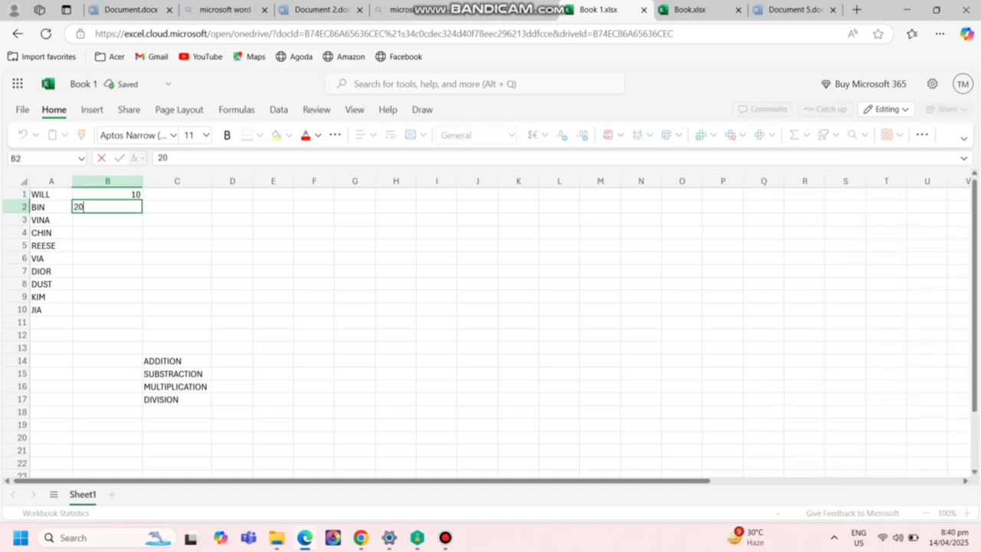
pyautogui.press('Return')
pyautogui.write('30')
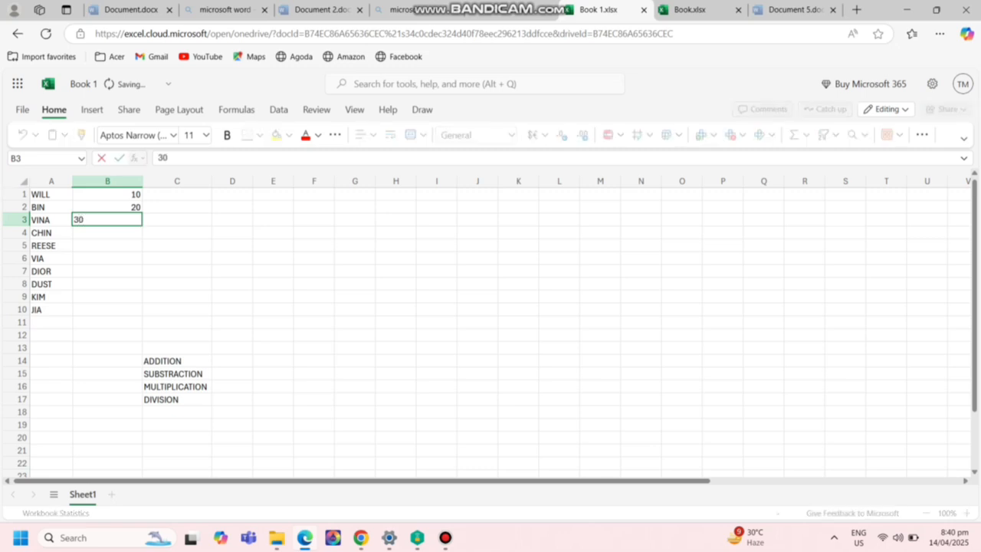
pyautogui.press('Return')
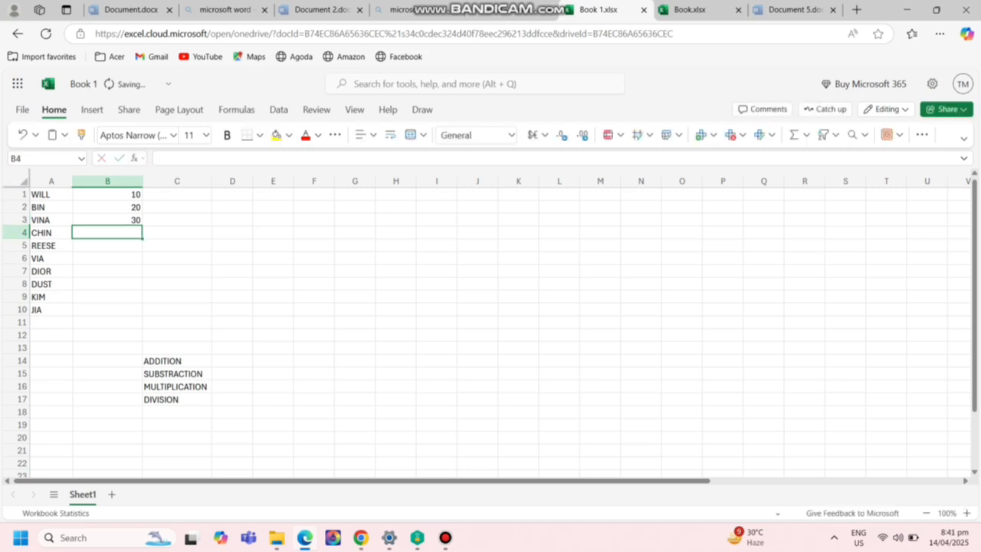
pyautogui.write('40')
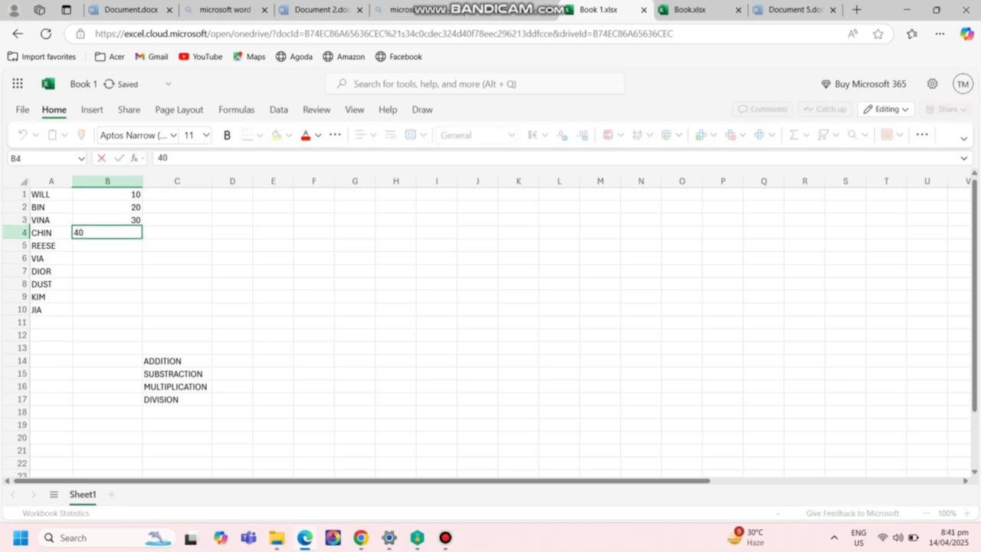
pyautogui.press('Return')
pyautogui.write('50')
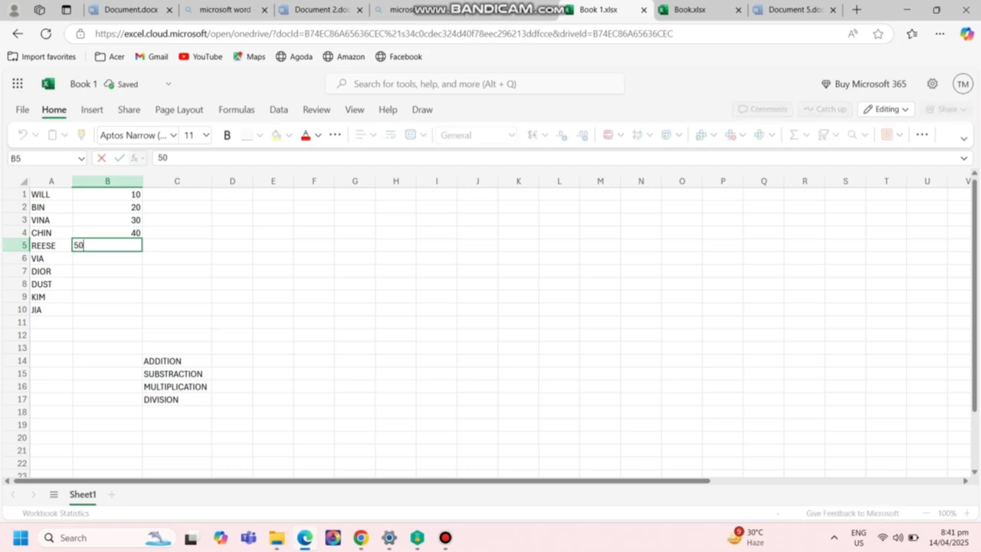
pyautogui.press('Return')
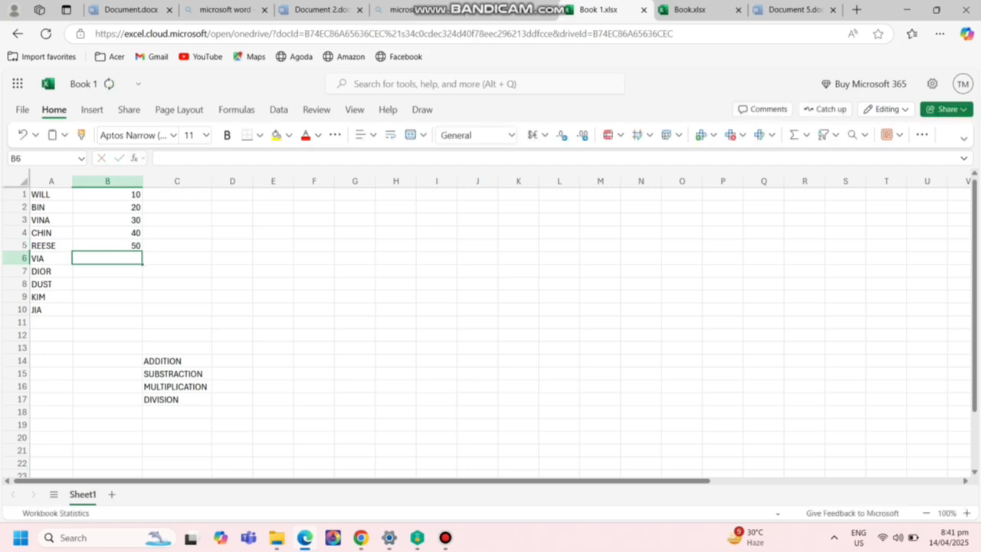
# Enter 60, 70, 80, 90 and 100 into B6 through B10
pyautogui.write('60')
pyautogui.press('Return')
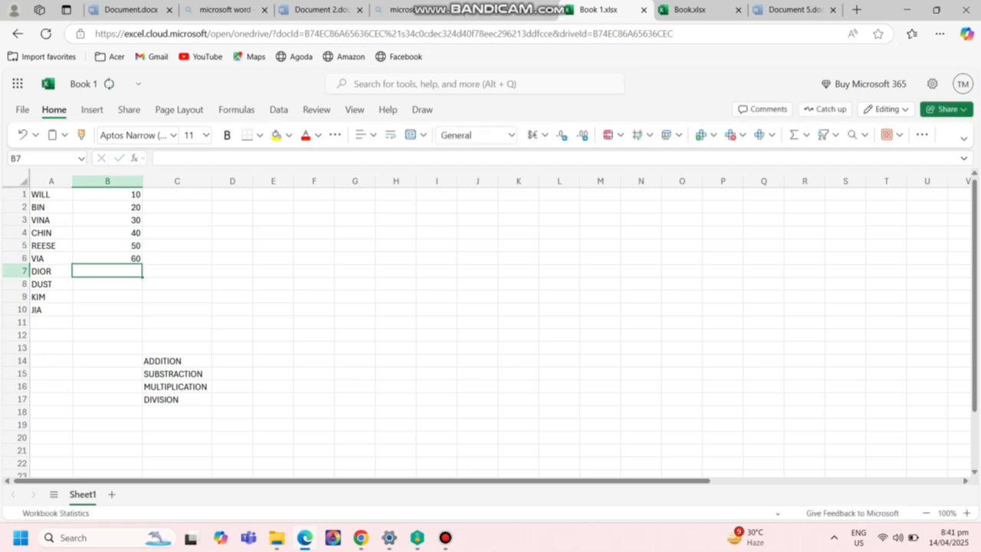
pyautogui.write('70')
pyautogui.press('Return')
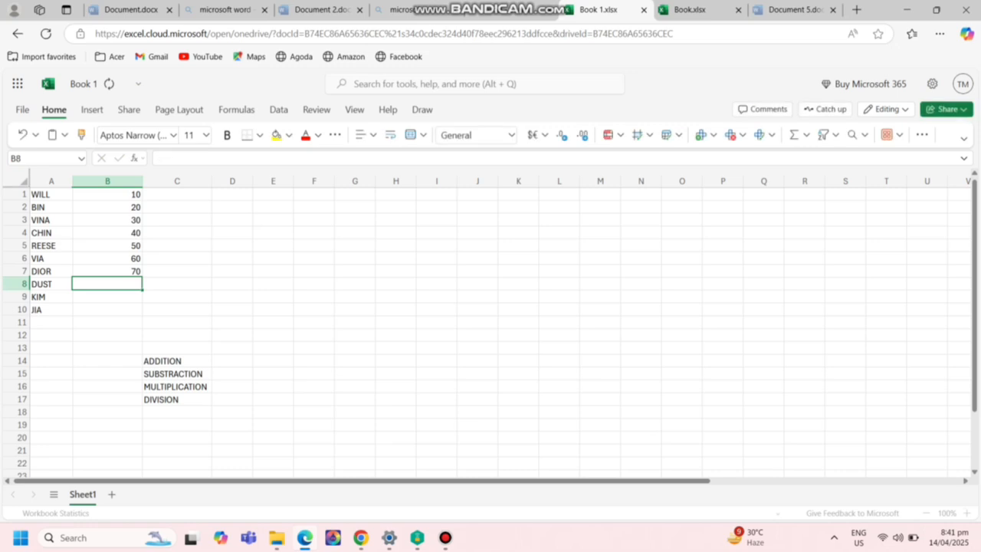
pyautogui.write('80')
pyautogui.press('Return')
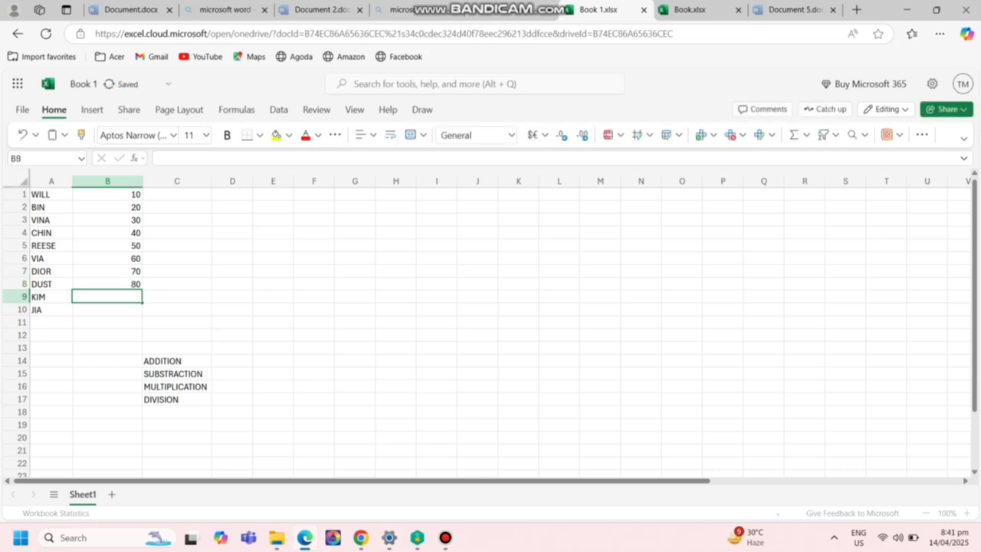
pyautogui.write('90')
pyautogui.press('Return')
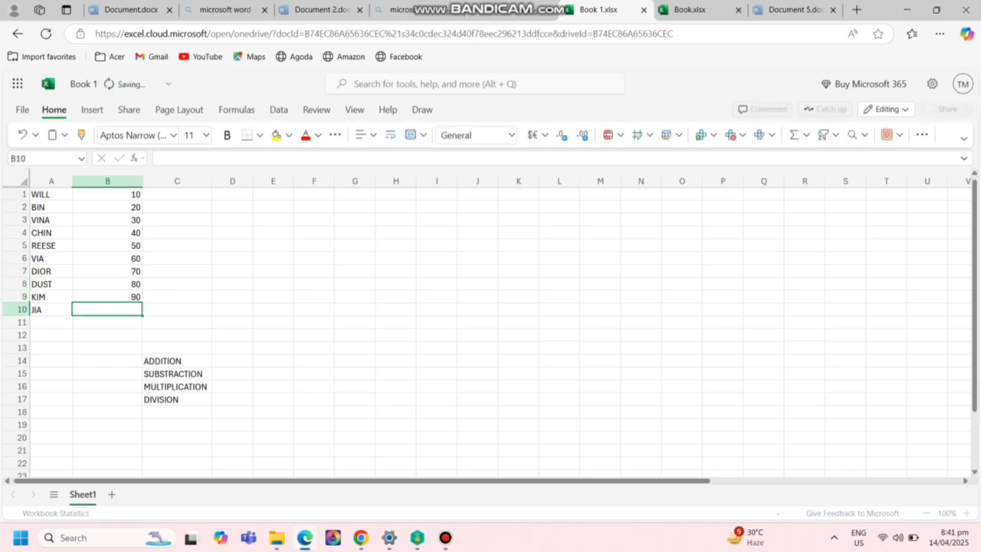
pyautogui.write('100')
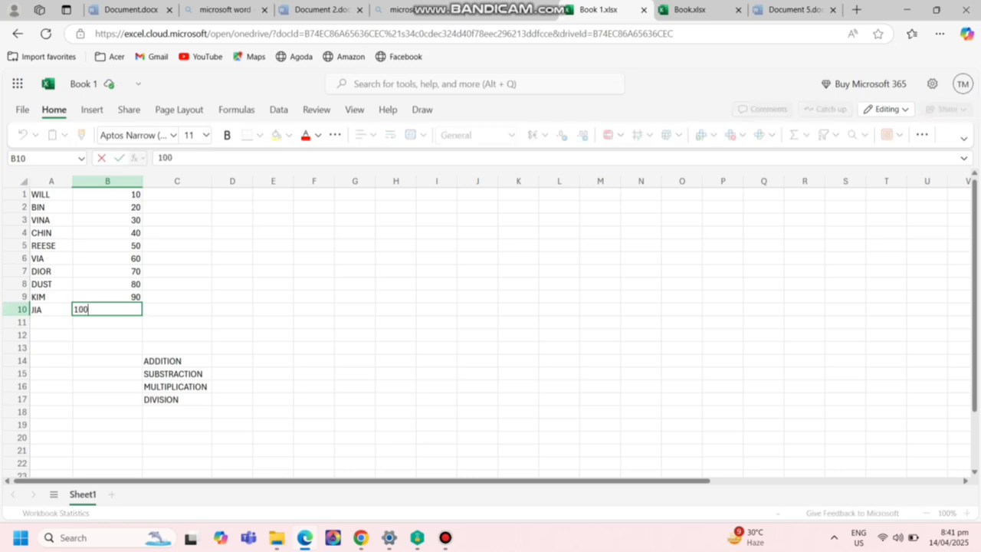
pyautogui.press('Return')
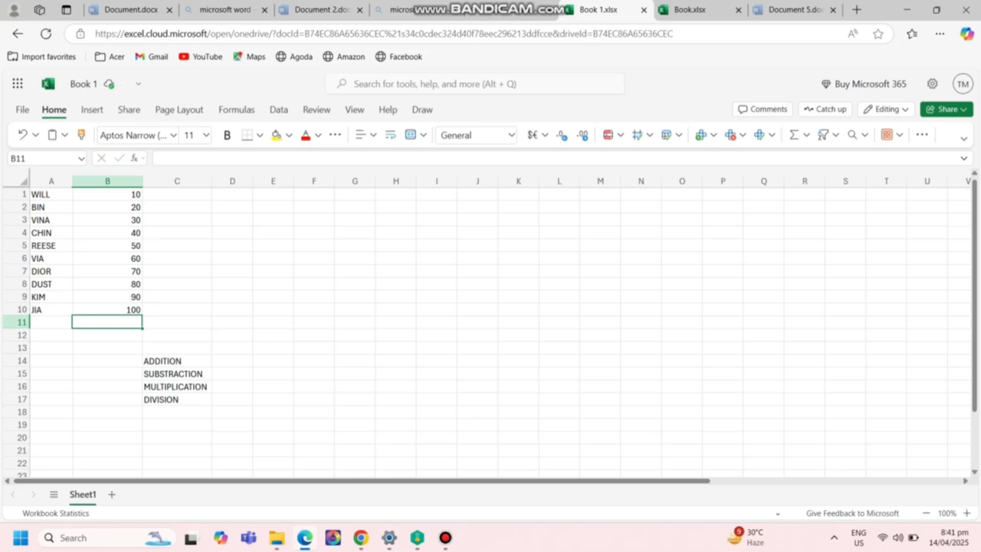
# In B14 start a formula adding B1+B2+B3+B4+B5
pyautogui.click(107, 360)
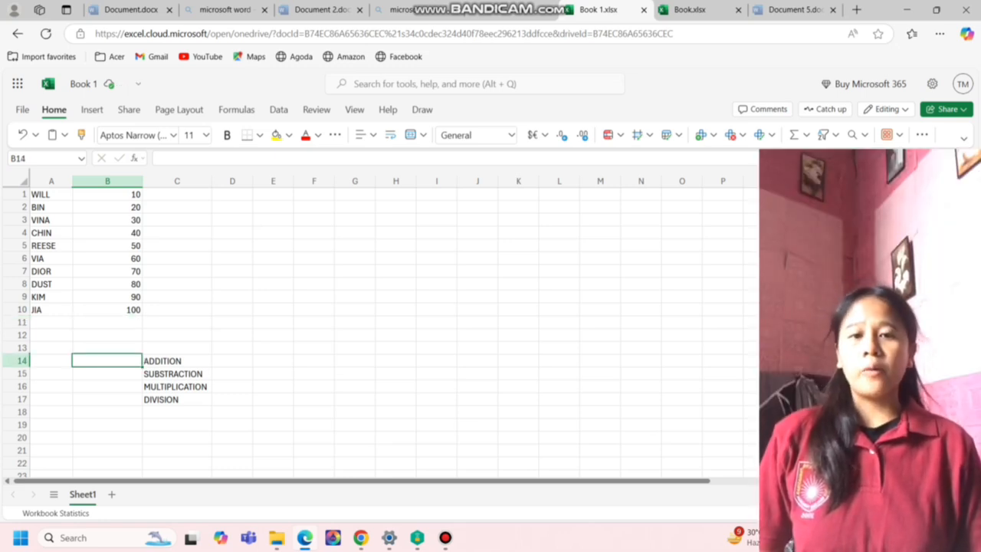
pyautogui.write('=')
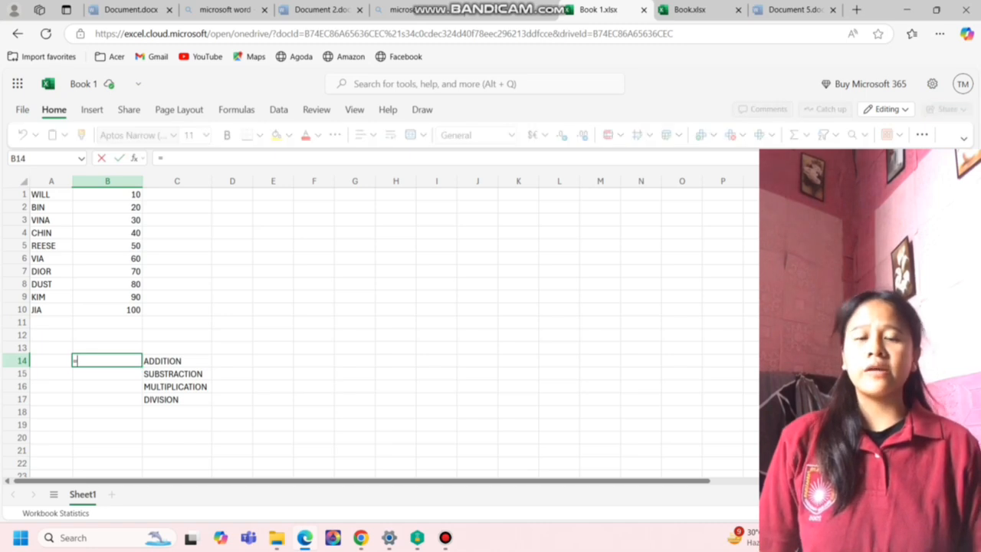
pyautogui.click(107, 194)
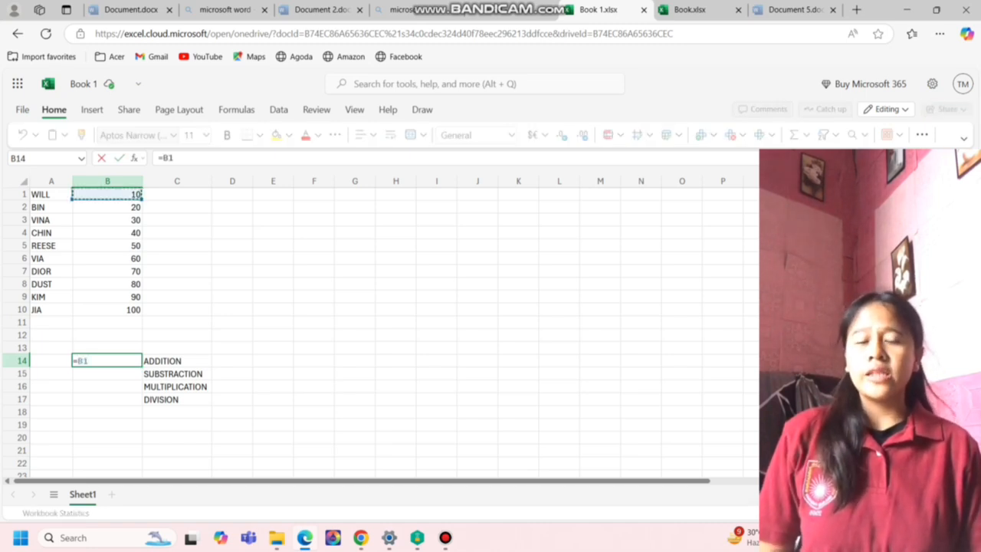
pyautogui.write('+')
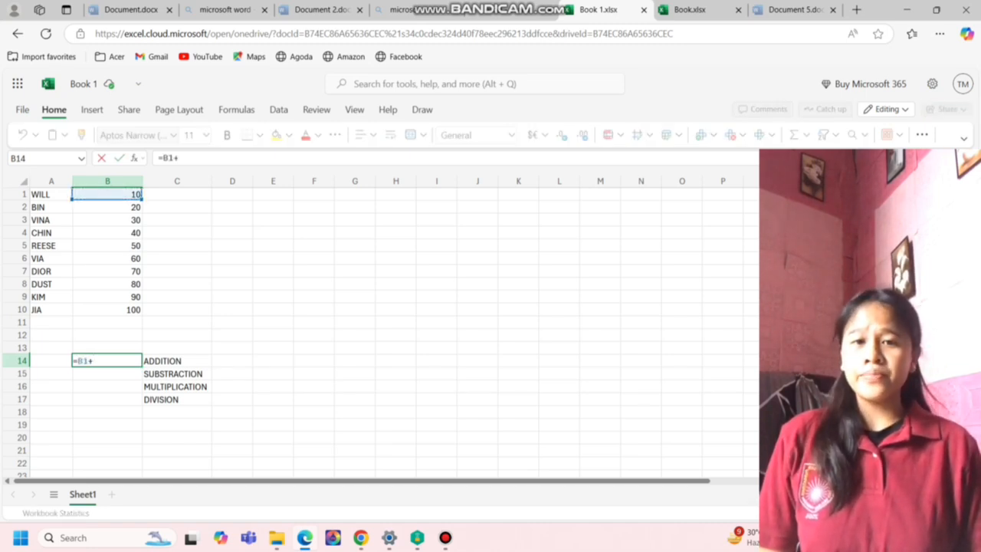
pyautogui.click(107, 206)
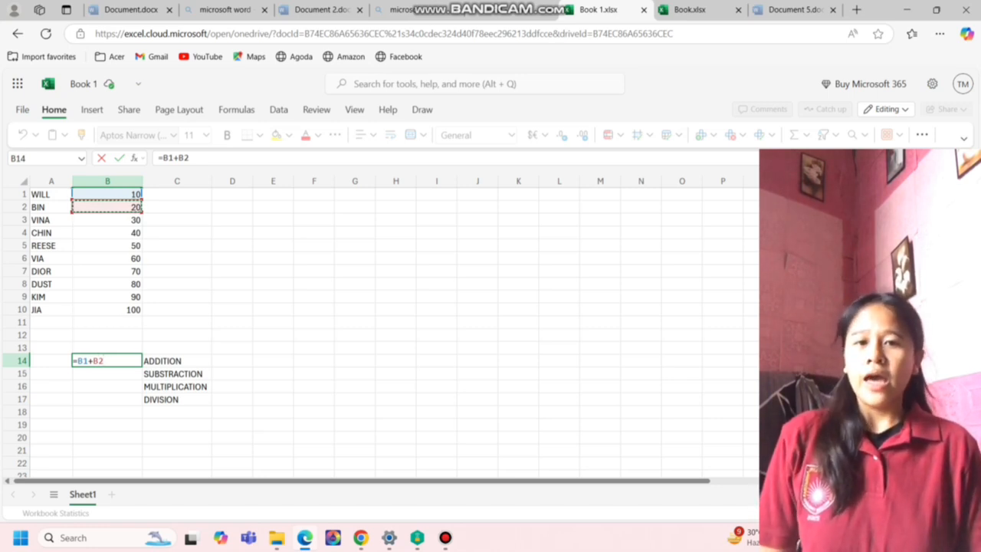
pyautogui.write('+')
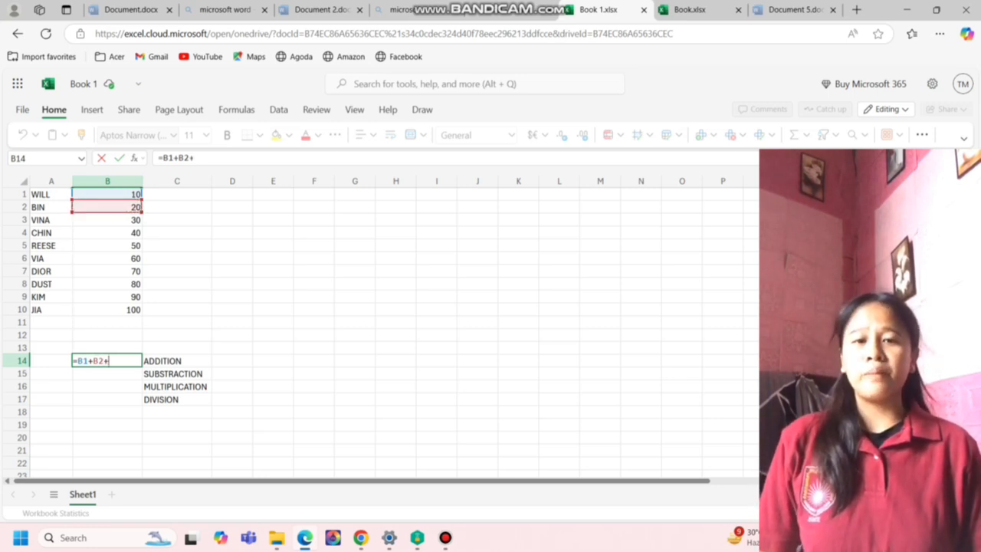
pyautogui.click(107, 220)
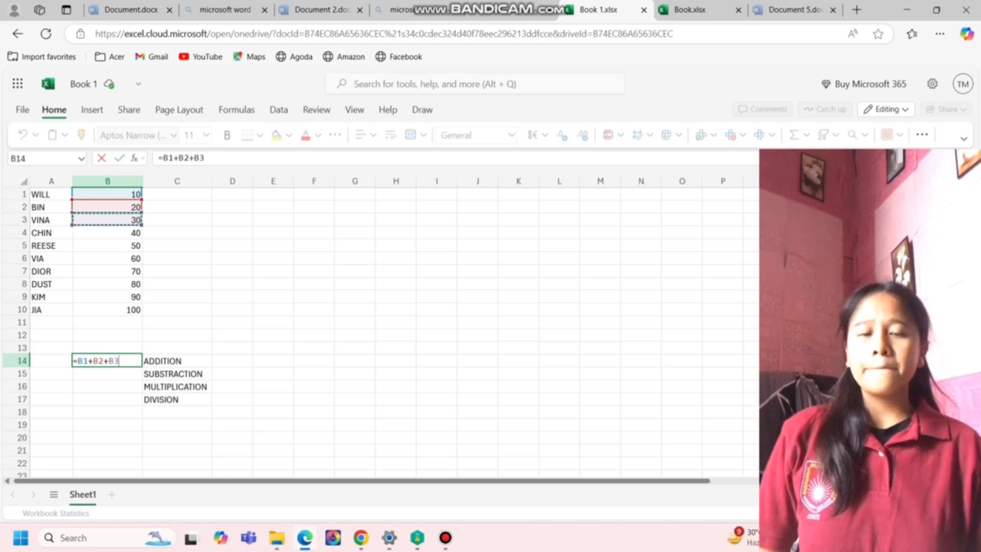
pyautogui.write('+')
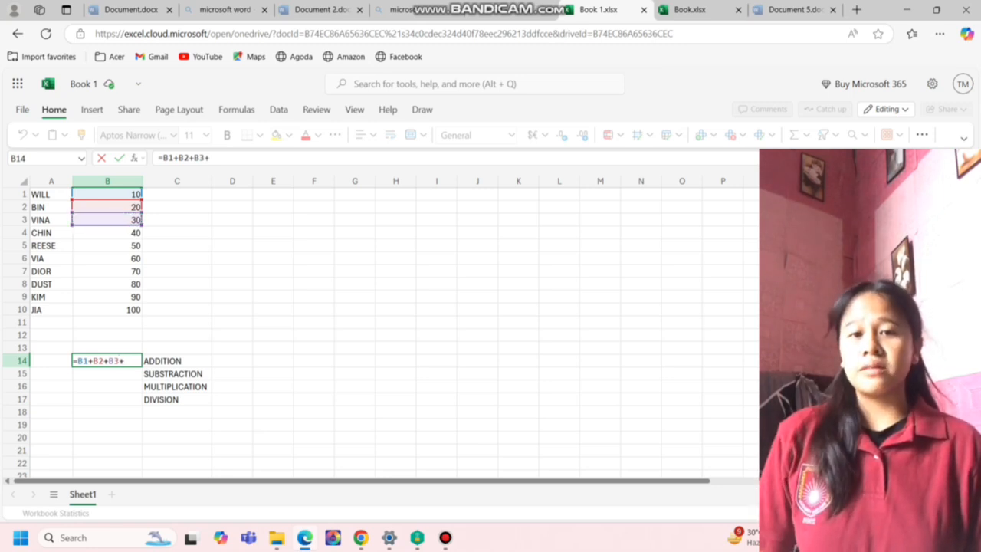
pyautogui.click(107, 232)
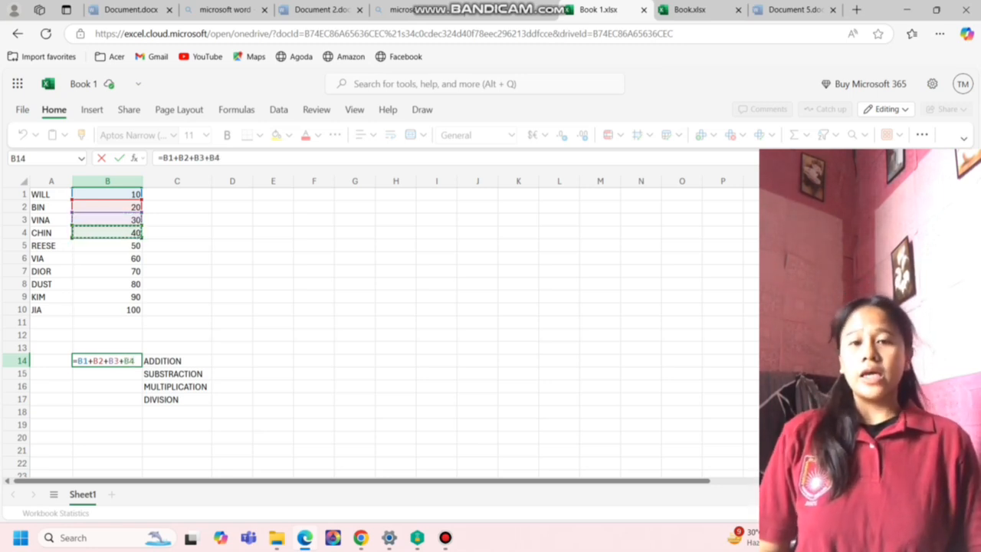
pyautogui.write('+')
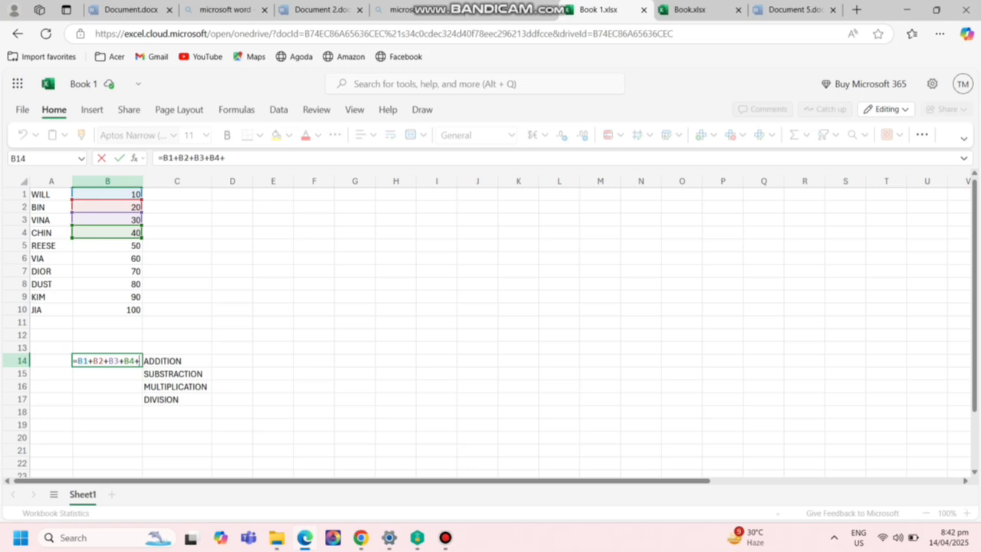
pyautogui.click(107, 245)
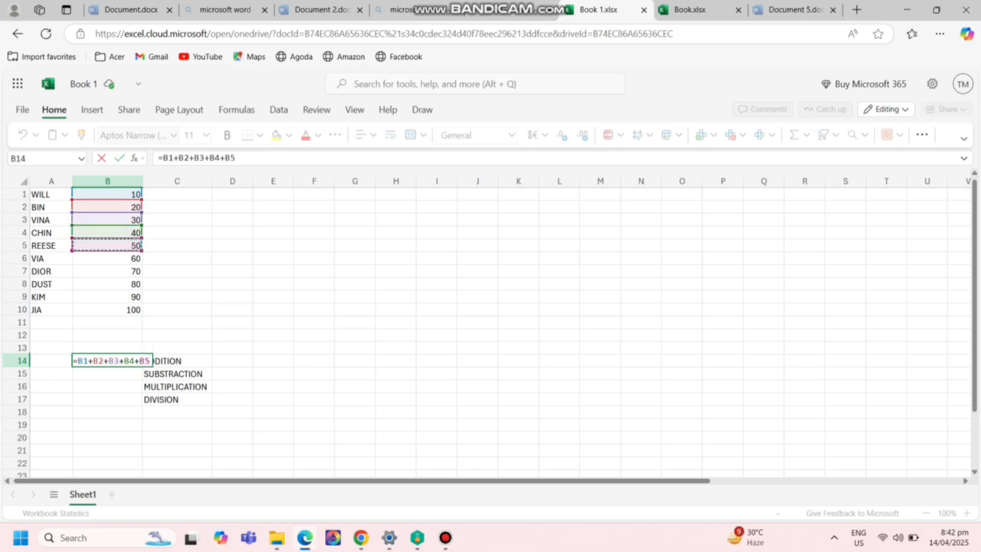
pyautogui.write('+')
# Extend the sum with B6 through B10 and enter it, giving 550
pyautogui.click(108, 258)
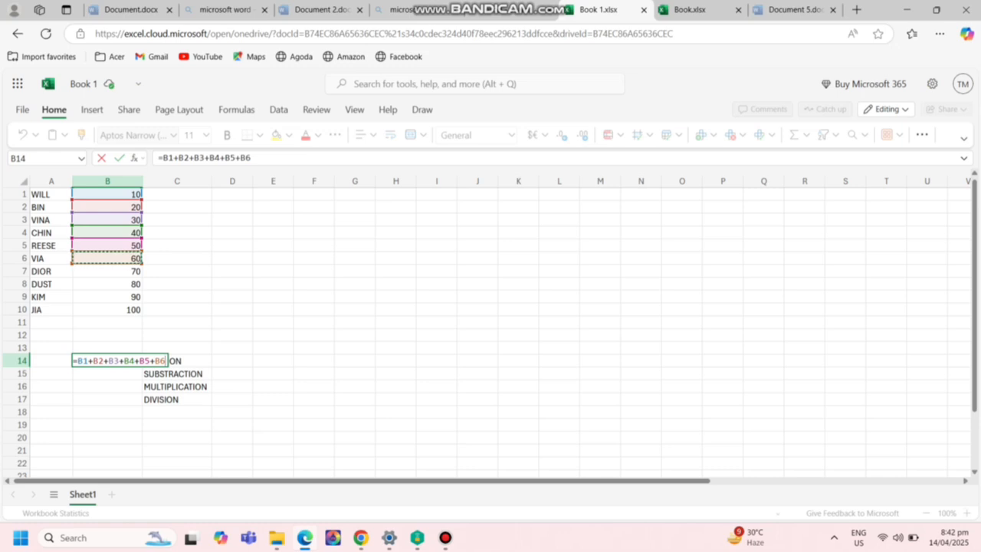
pyautogui.write('+')
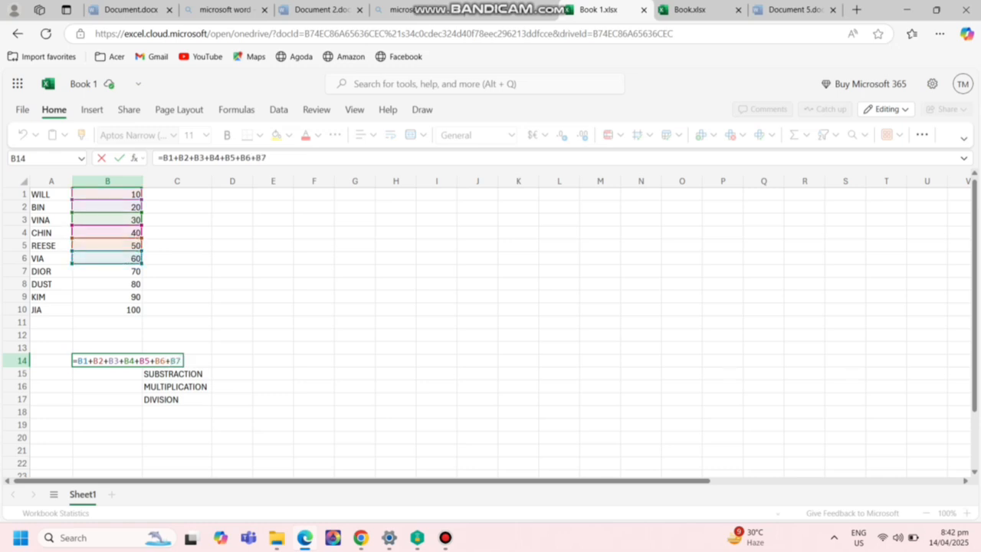
pyautogui.click(107, 271)
pyautogui.write('+')
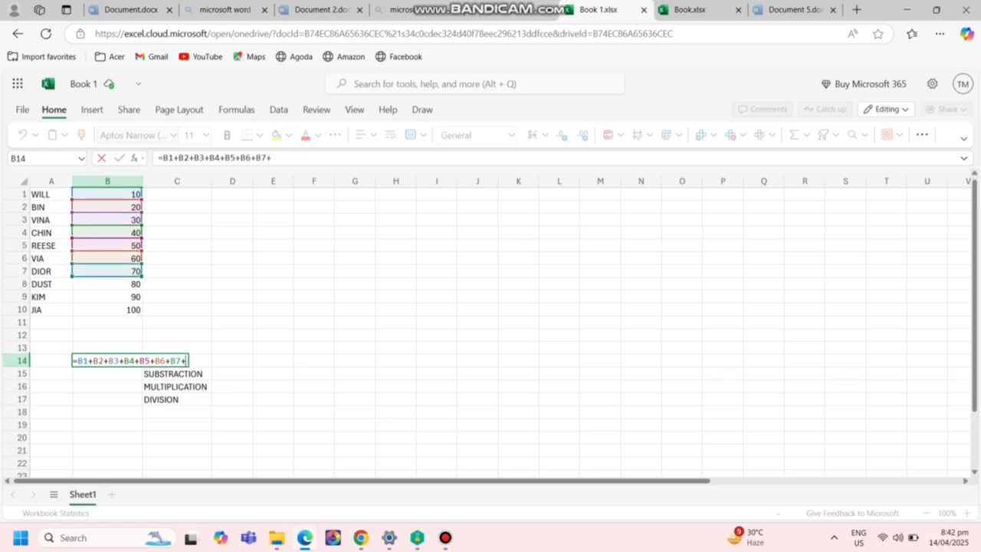
pyautogui.click(107, 284)
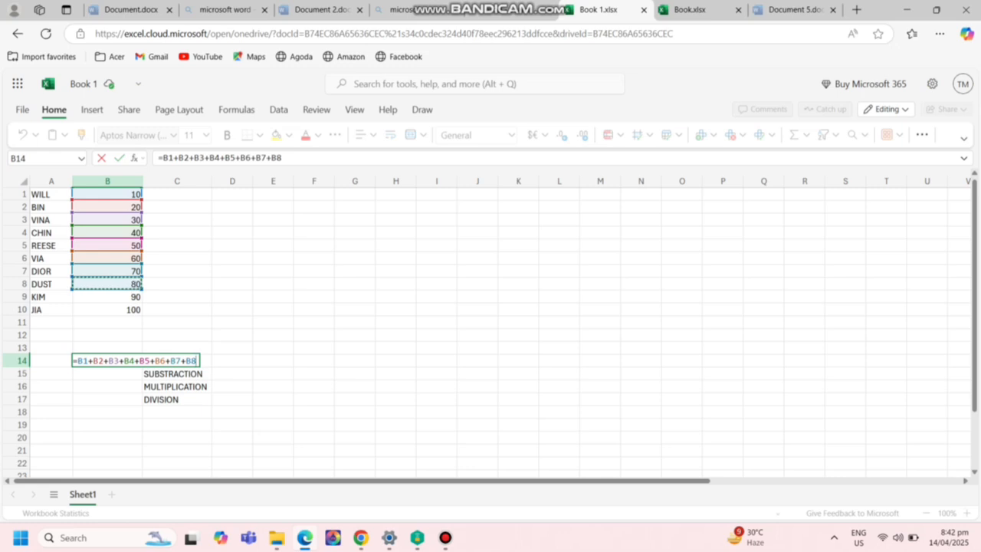
pyautogui.write('+')
pyautogui.click(107, 296)
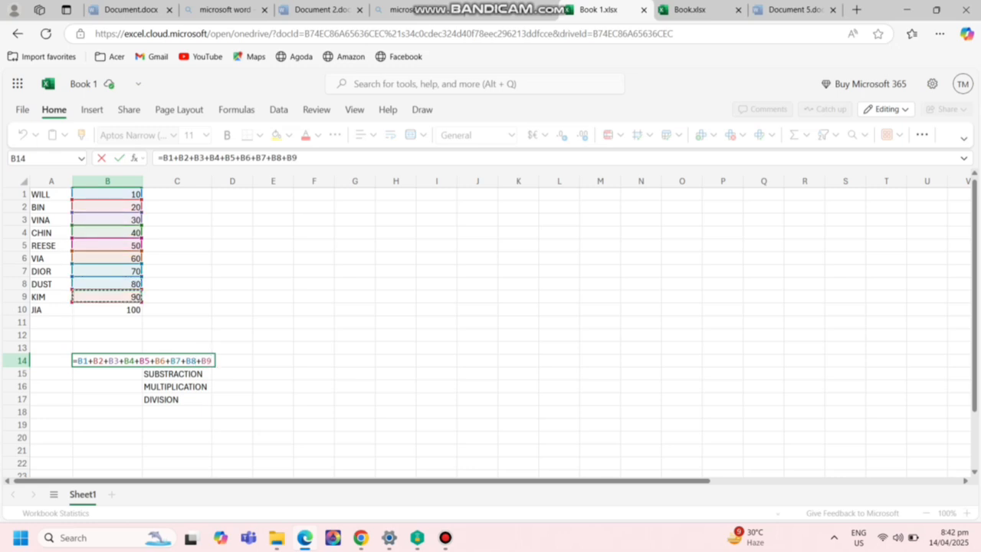
pyautogui.write('+')
pyautogui.click(107, 309)
pyautogui.press('Return')
# In B15 start the formula =B1-B2-B3-B4-B5
pyautogui.write('=')
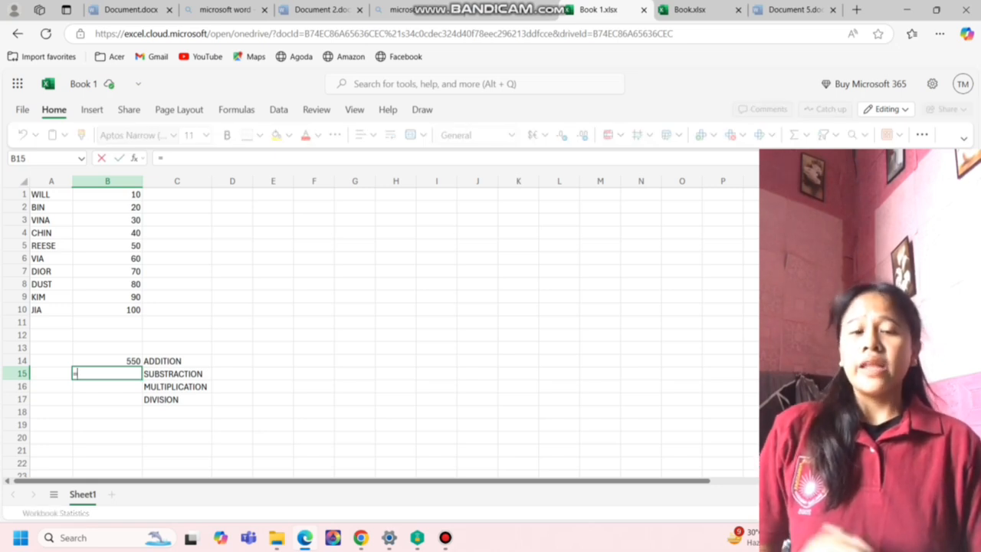
pyautogui.click(107, 194)
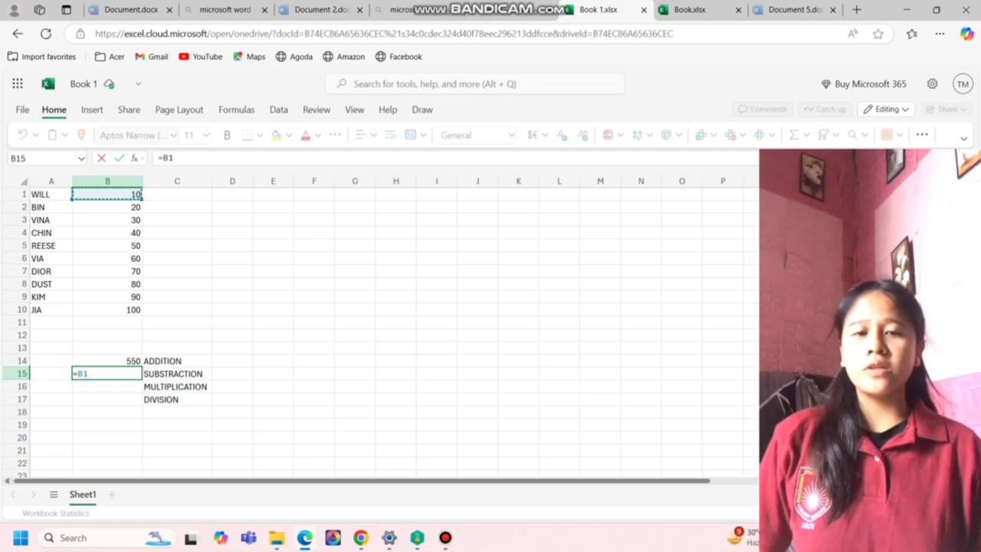
pyautogui.write('-')
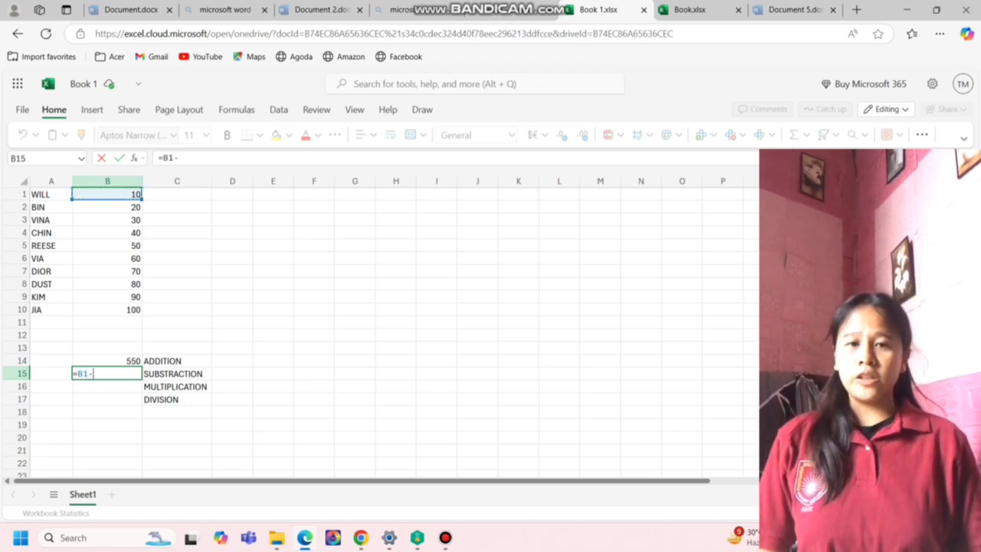
pyautogui.click(107, 208)
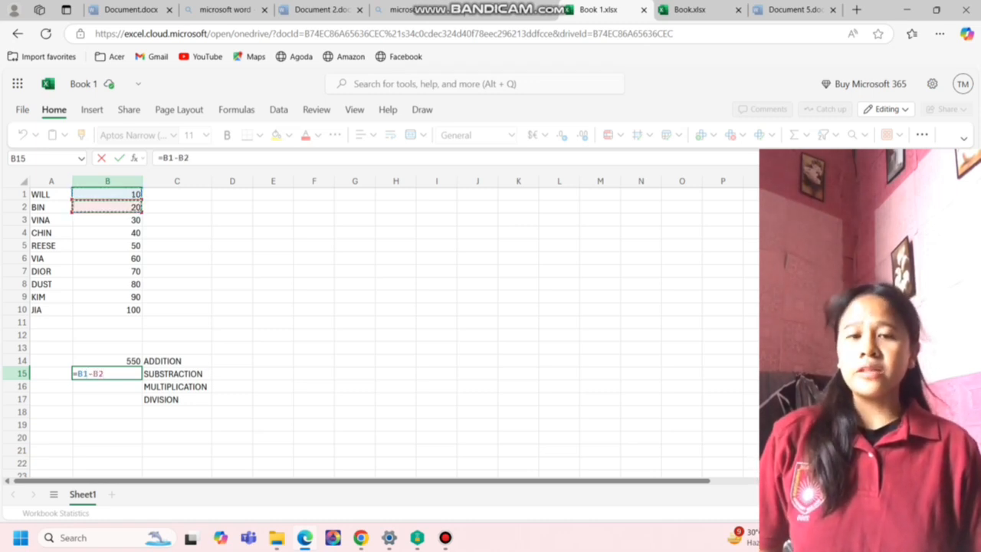
pyautogui.write('-')
pyautogui.click(107, 220)
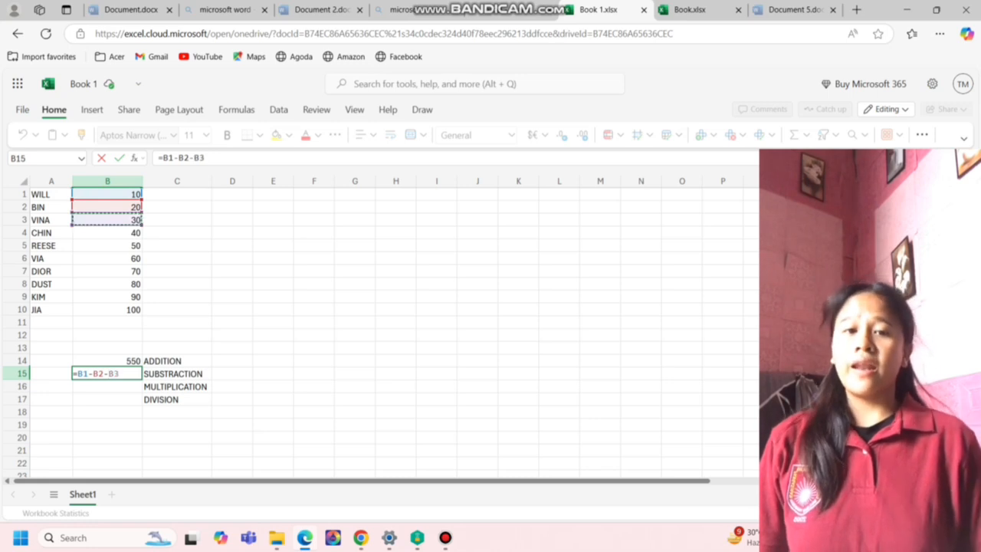
pyautogui.write('-')
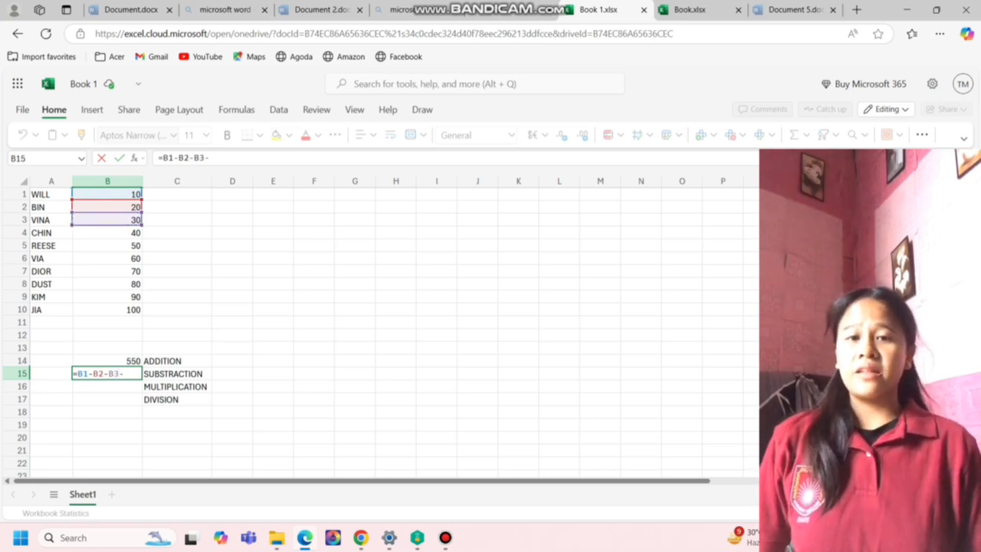
pyautogui.click(108, 233)
pyautogui.write('-')
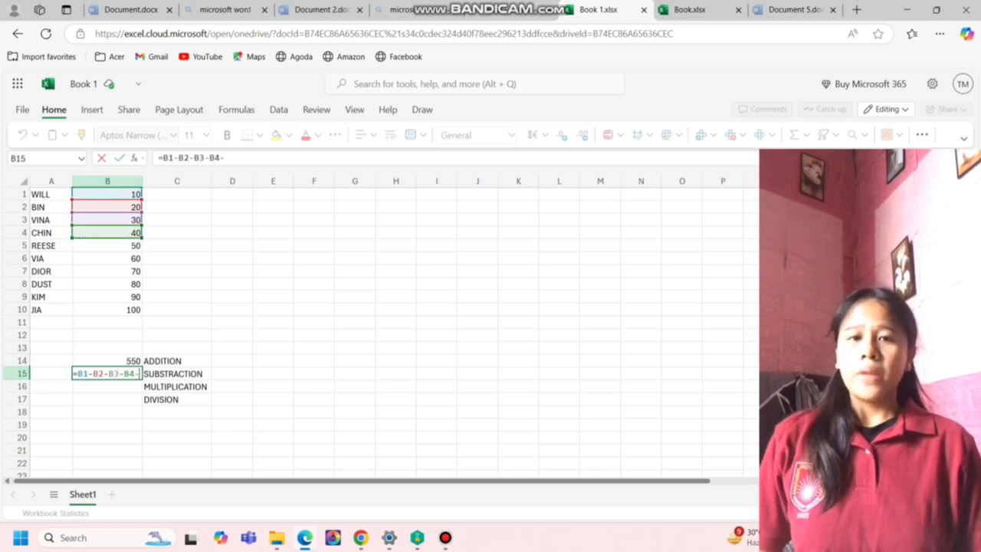
pyautogui.click(107, 245)
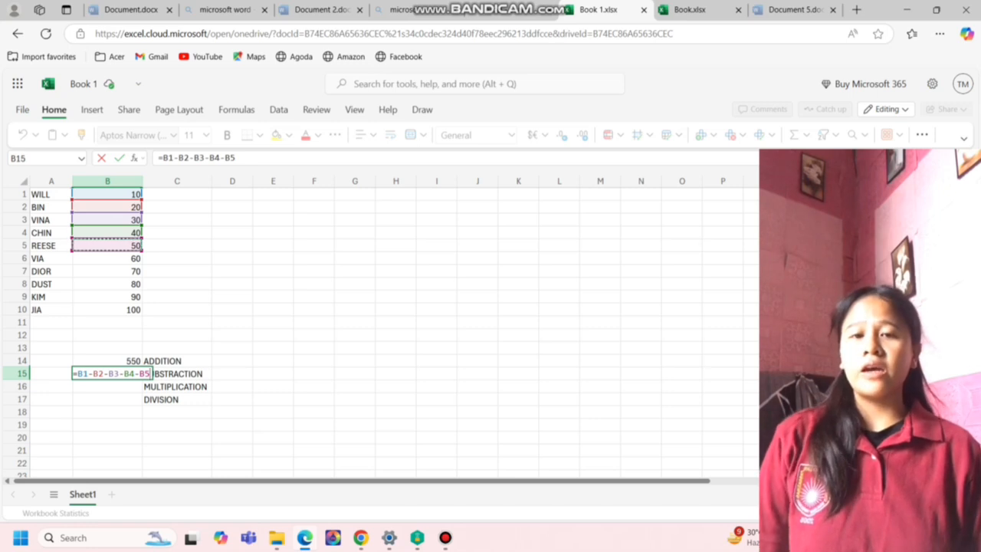
# Also subtract B6 through B10 and enter the formula, giving -530
pyautogui.write('-')
pyautogui.click(108, 258)
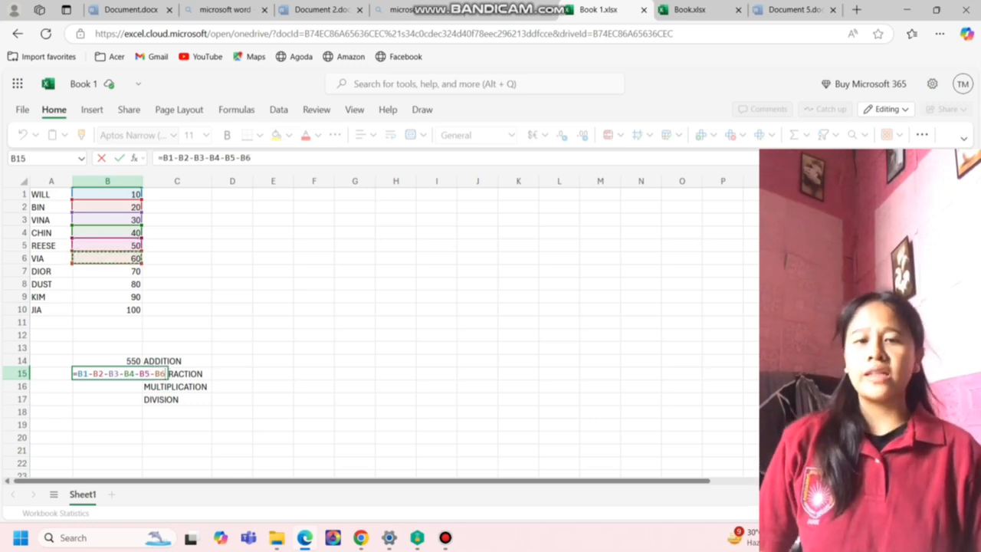
pyautogui.write('-')
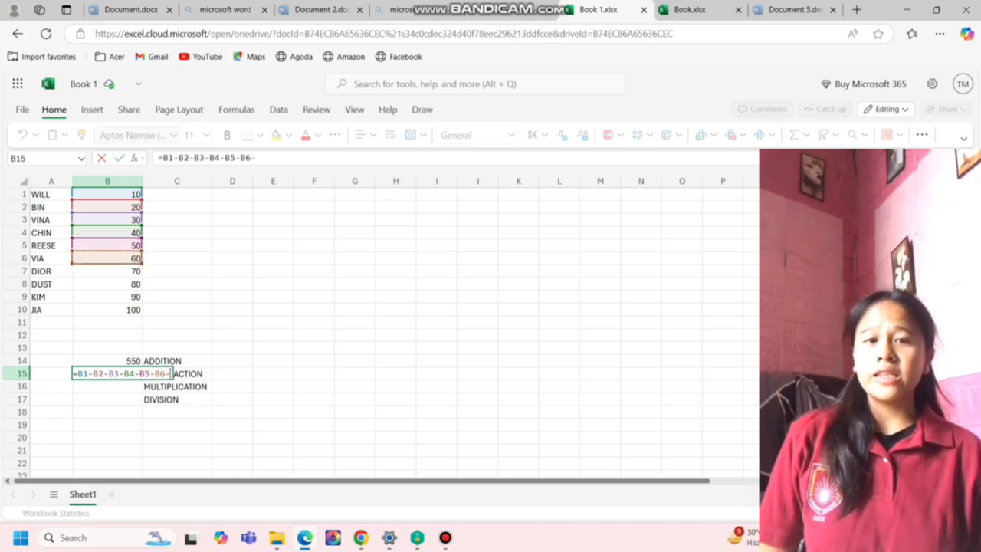
pyautogui.click(107, 284)
pyautogui.click(107, 271)
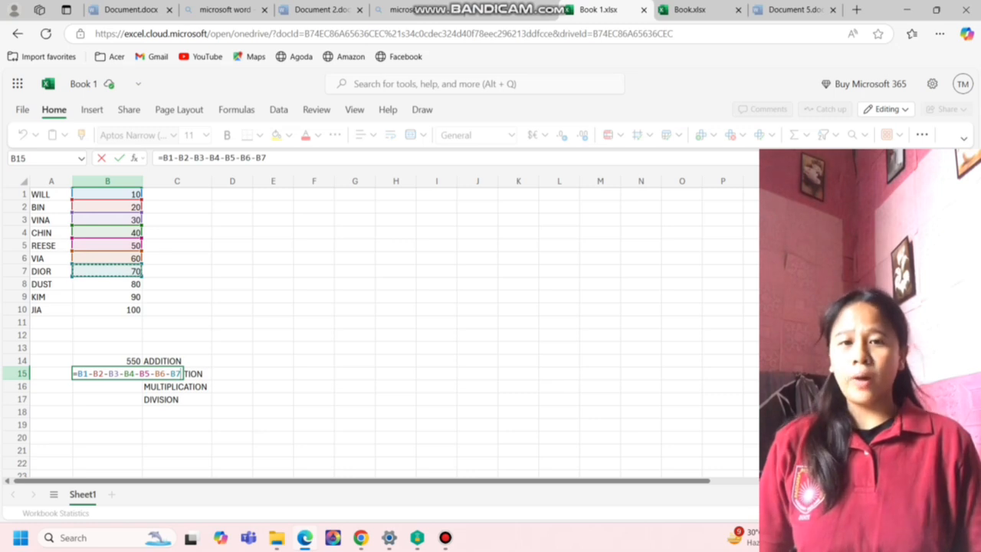
pyautogui.write('-')
pyautogui.click(107, 284)
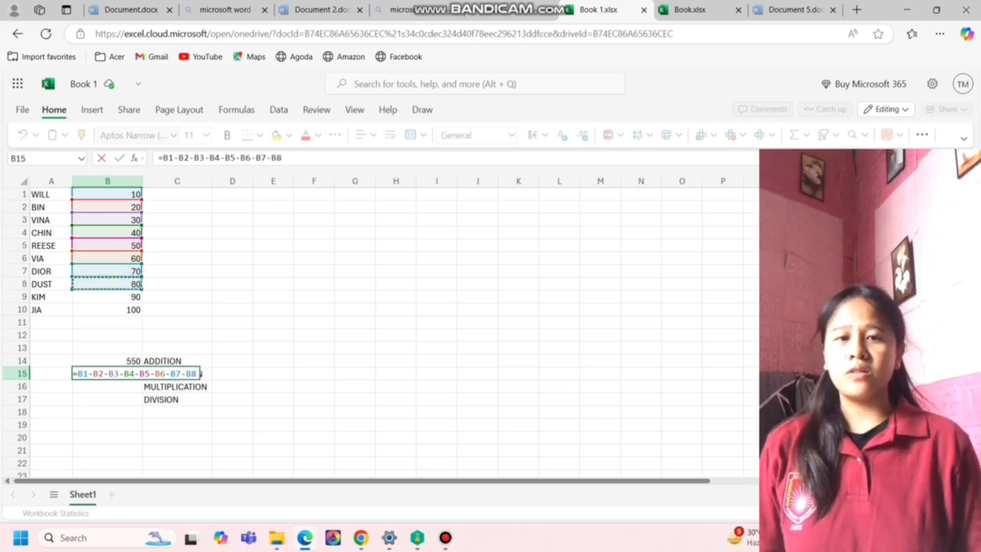
pyautogui.write('-')
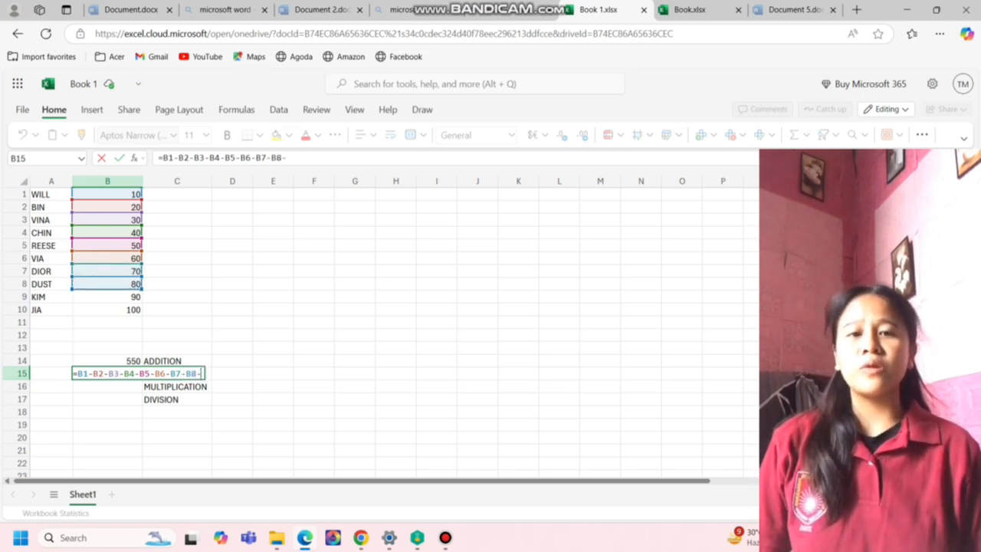
pyautogui.click(107, 297)
pyautogui.write('-')
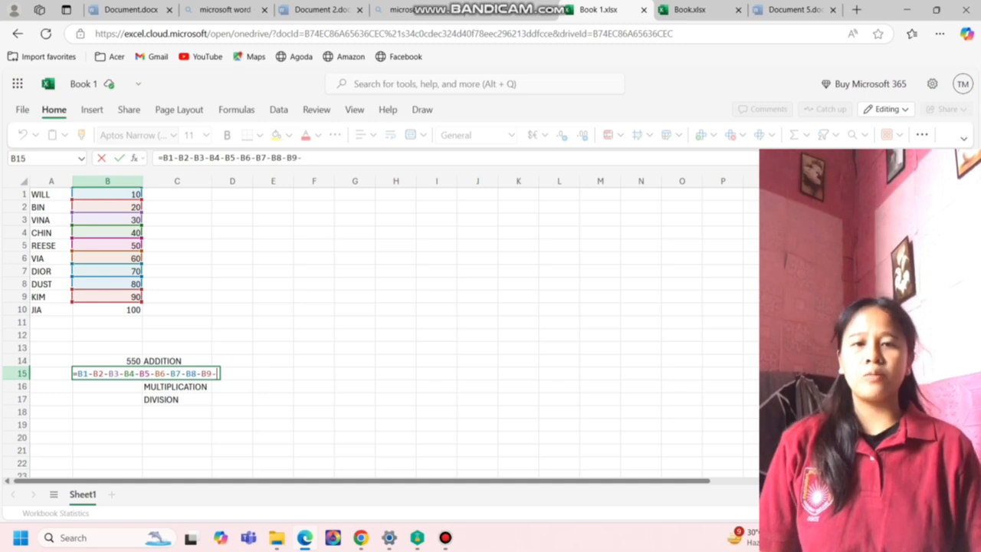
pyautogui.click(107, 310)
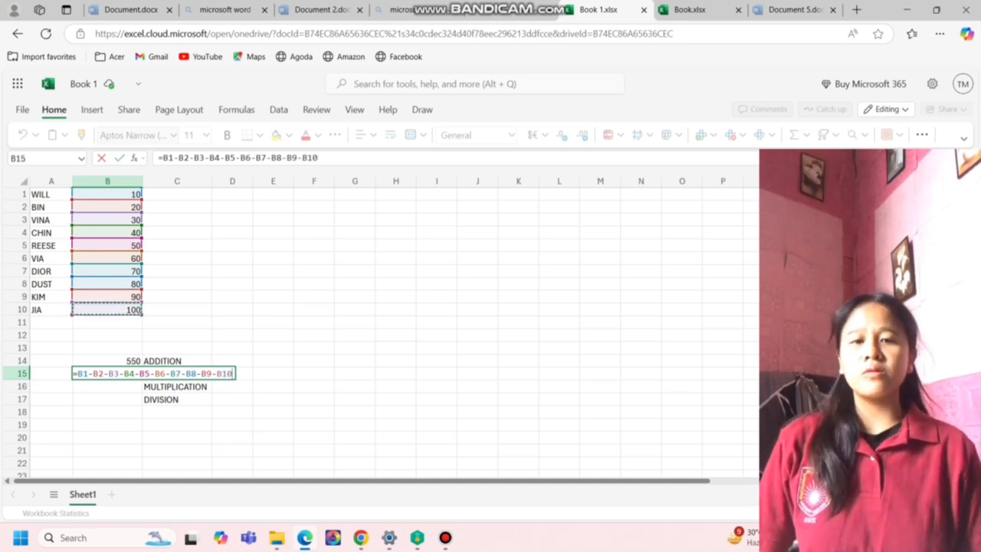
pyautogui.press('Return')
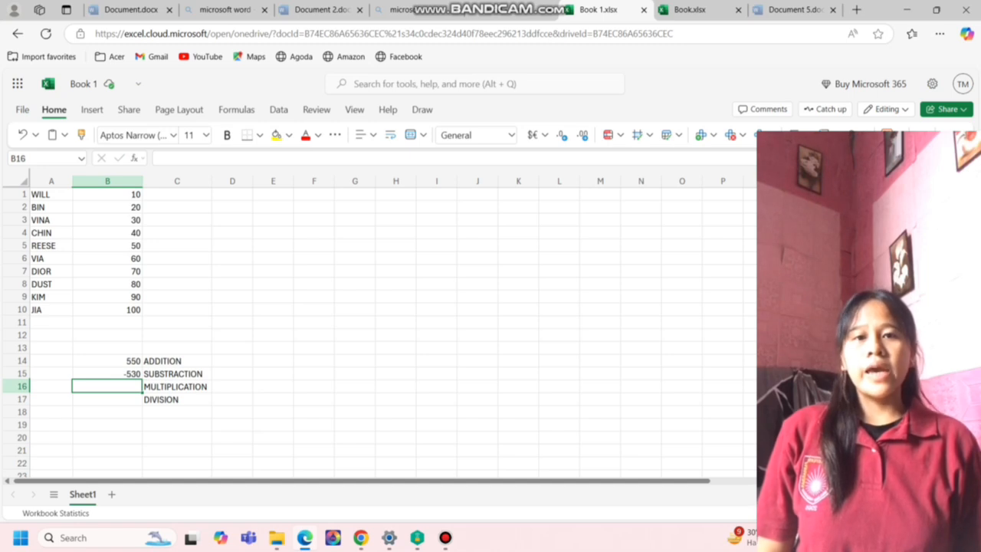
# In B16 begin the formula =B1*B2*B3*B4*B5
pyautogui.write('=')
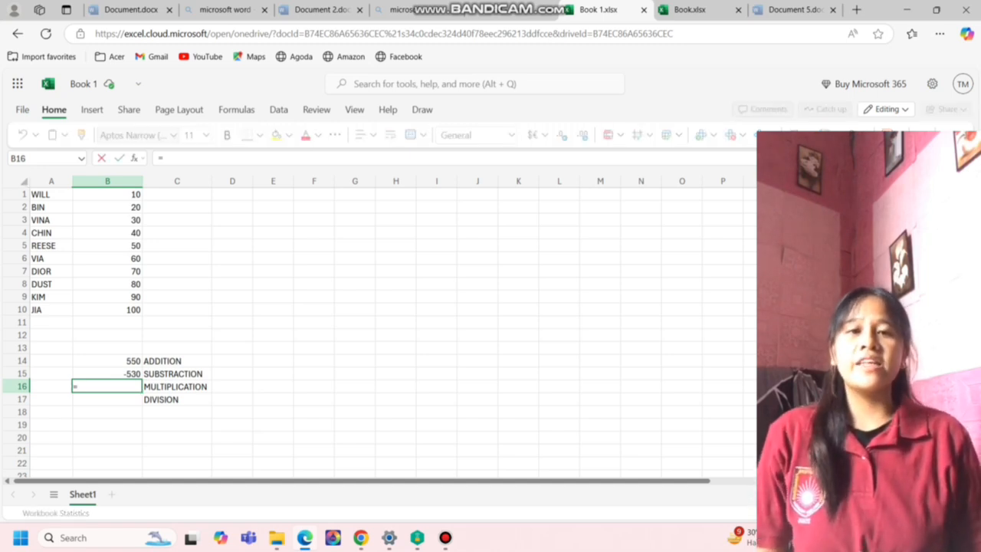
pyautogui.click(107, 195)
pyautogui.write('*')
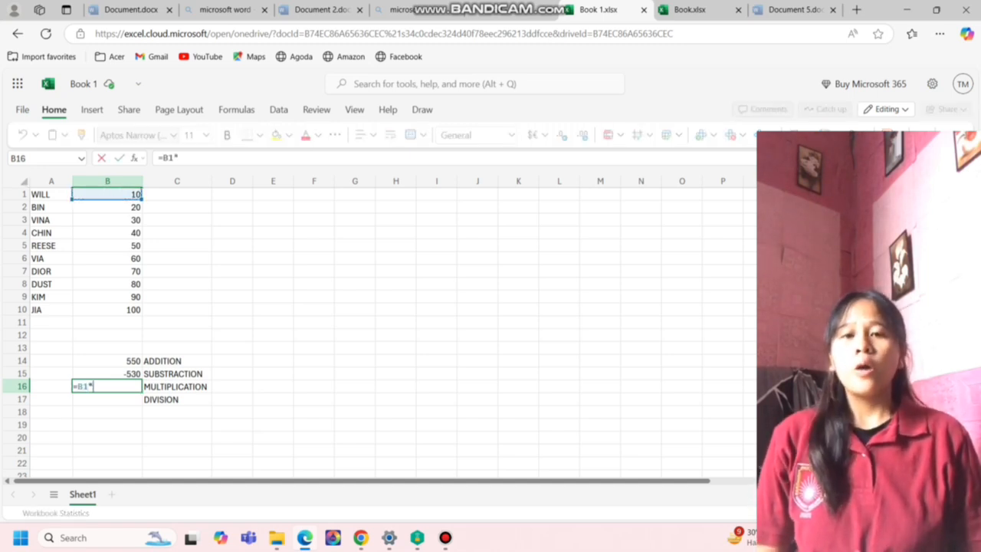
pyautogui.click(107, 207)
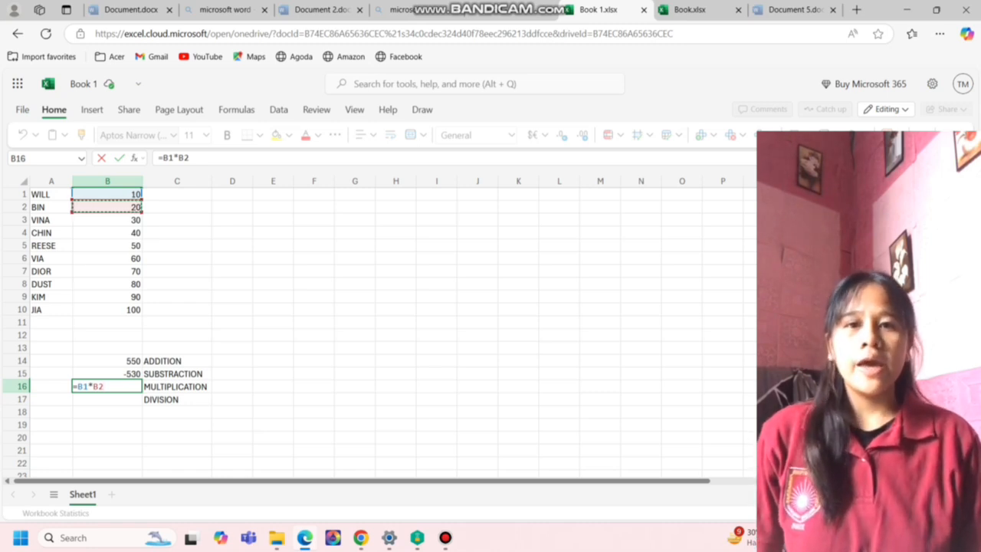
pyautogui.write('*')
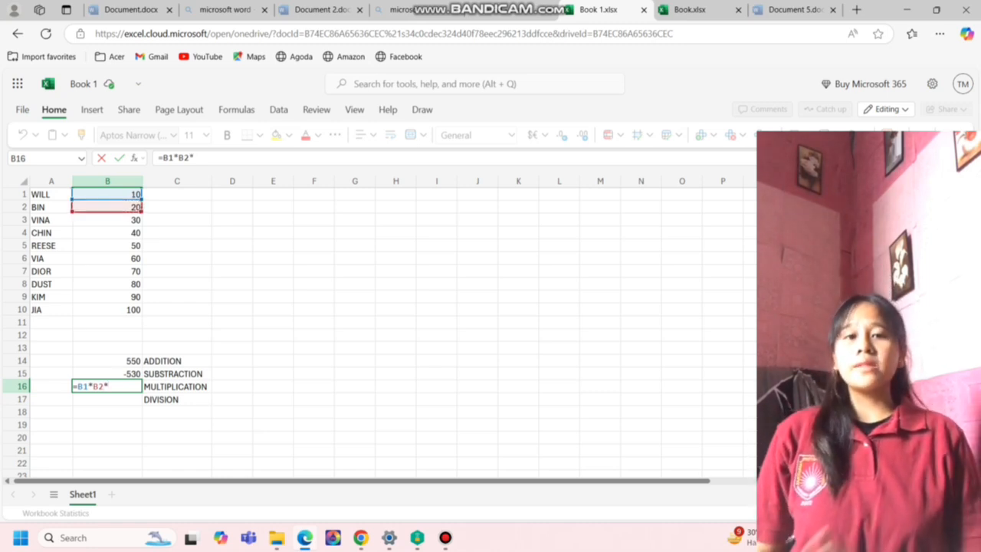
pyautogui.click(107, 220)
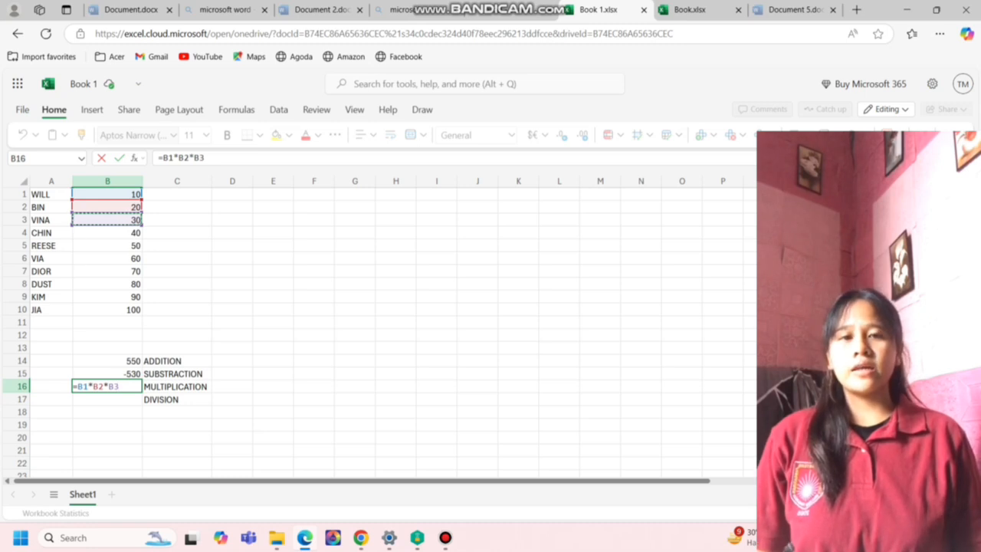
pyautogui.write('*')
pyautogui.click(108, 232)
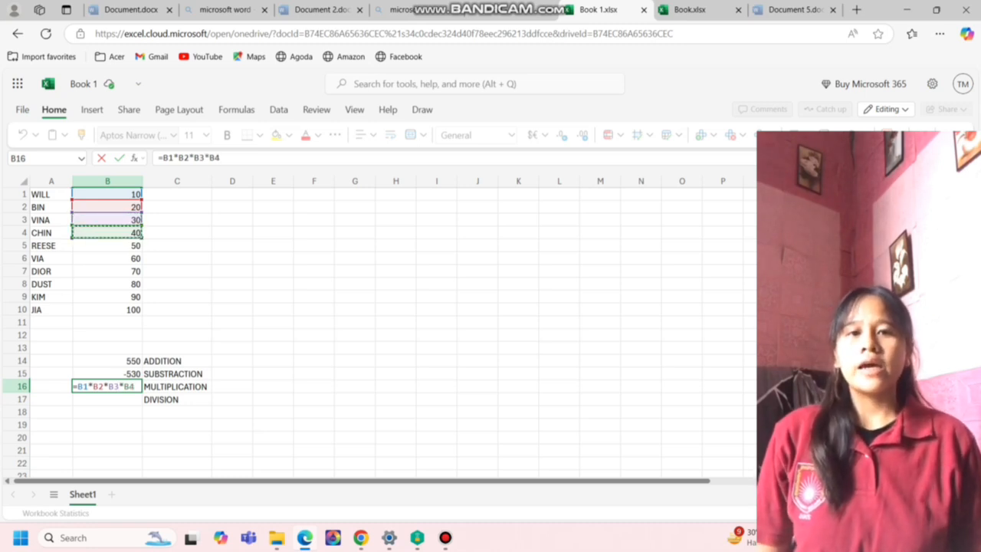
pyautogui.write('*')
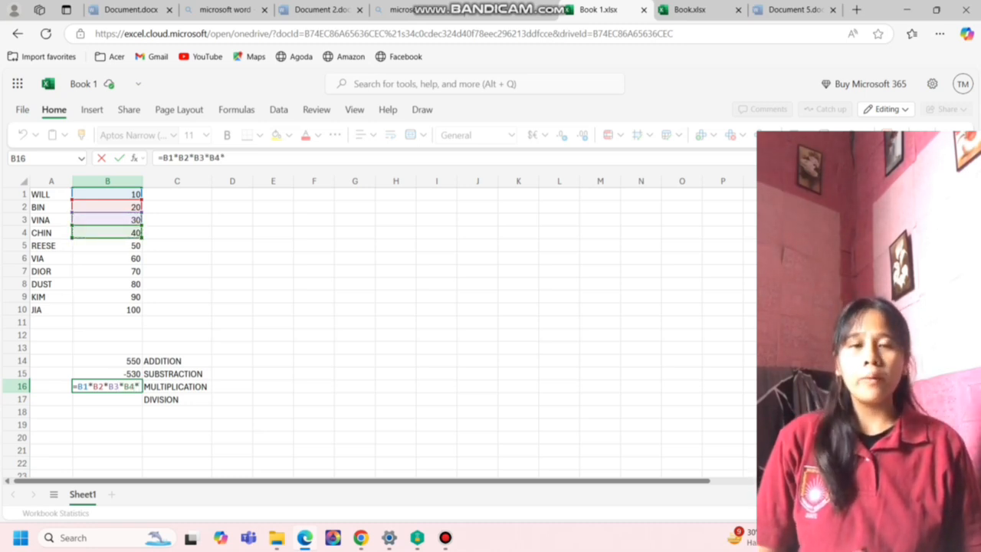
pyautogui.click(107, 245)
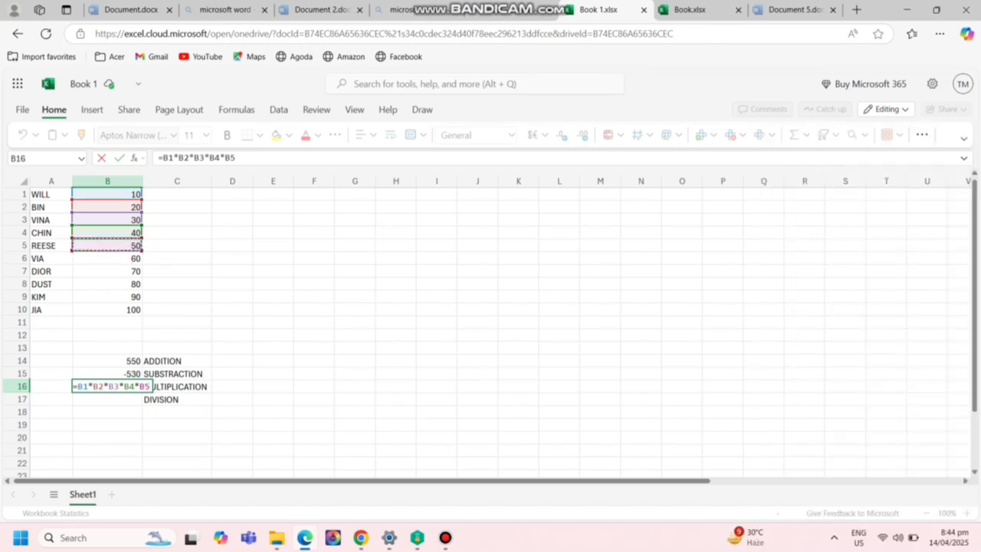
# Multiply on by B6 through B10, correcting a stray B11 reference to B10
pyautogui.write('*')
pyautogui.click(107, 258)
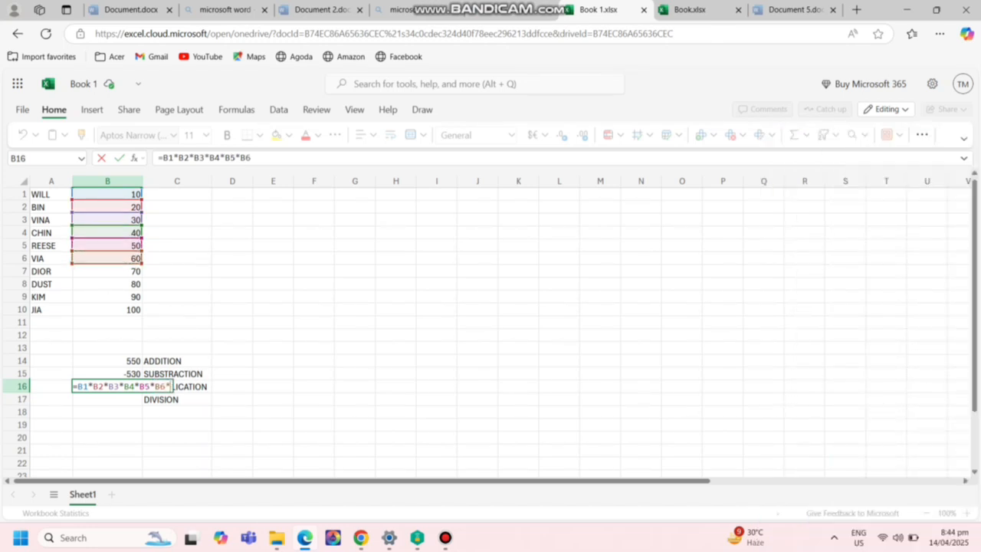
pyautogui.write('*')
pyautogui.click(108, 271)
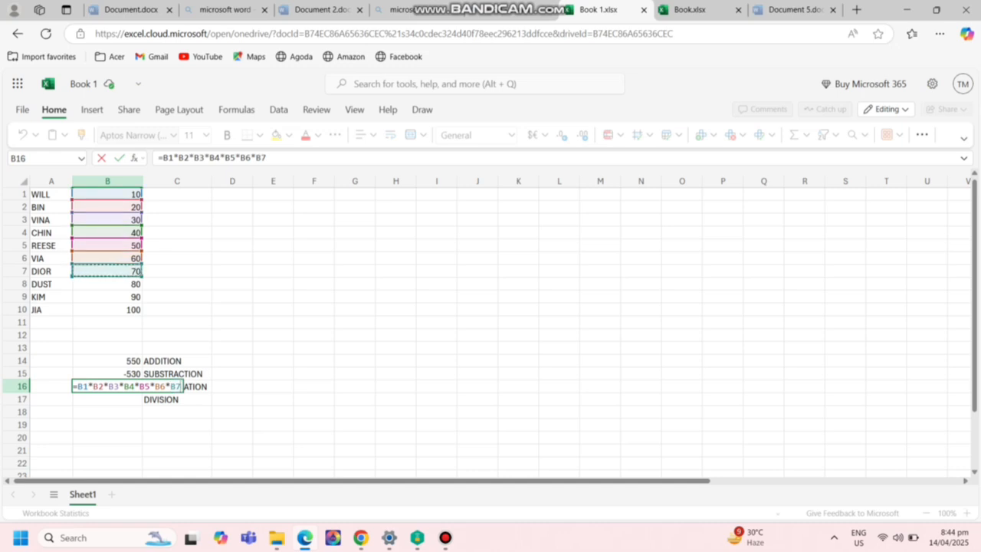
pyautogui.write('*')
pyautogui.click(107, 284)
pyautogui.write('*')
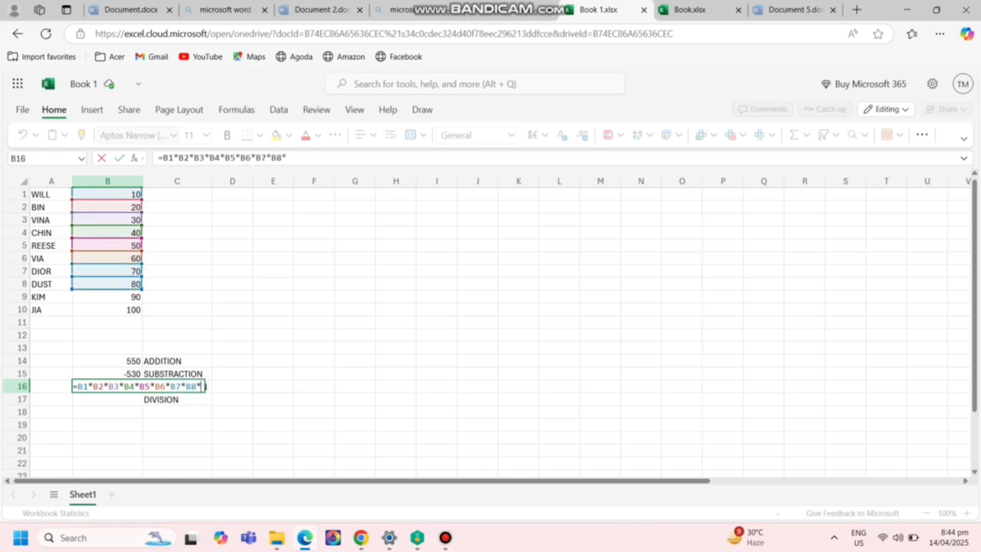
pyautogui.click(107, 297)
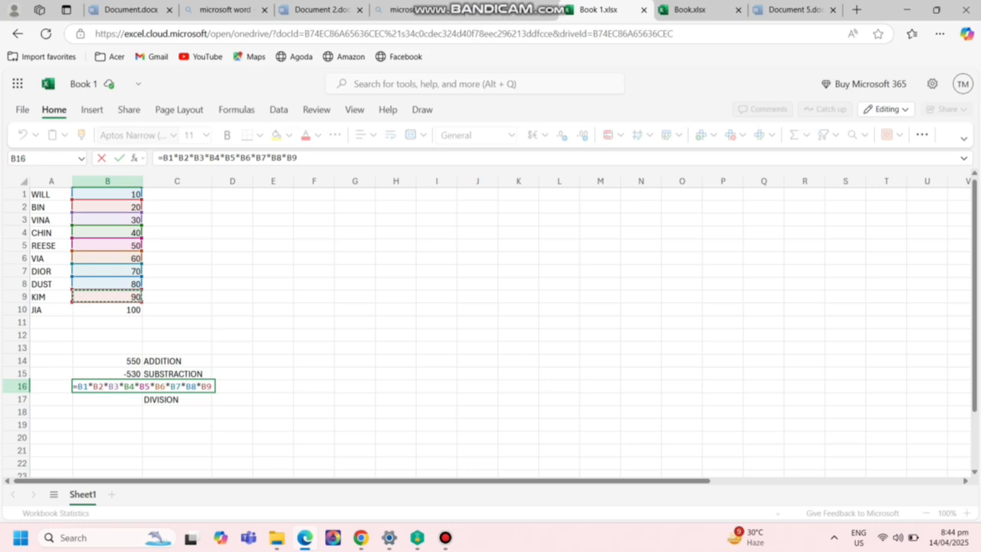
pyautogui.write('*')
pyautogui.click(108, 322)
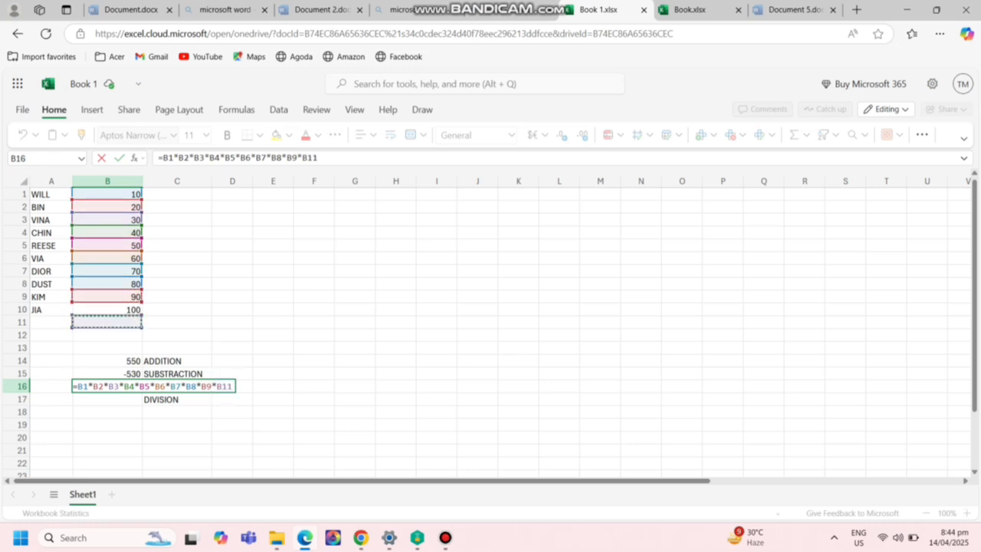
pyautogui.click(107, 309)
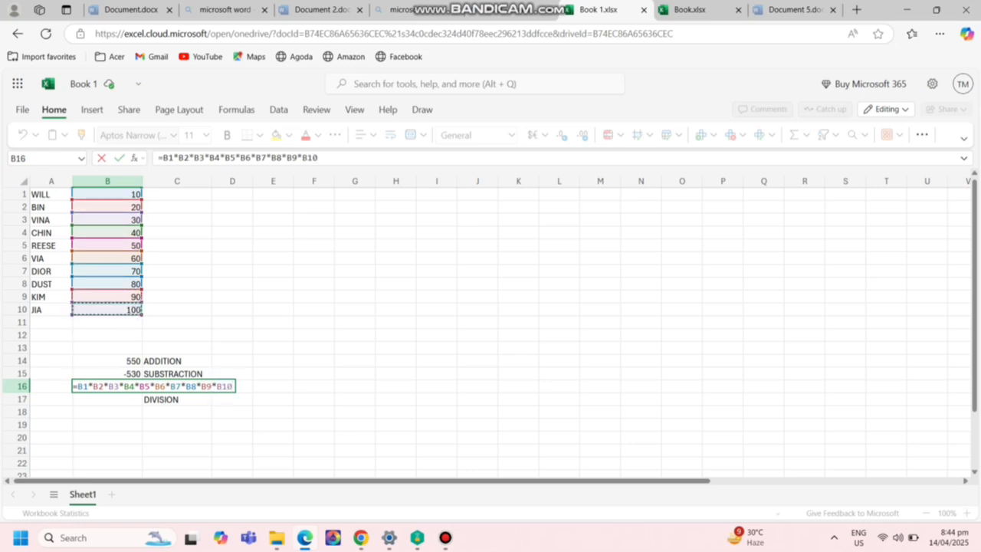
# Commit the product in B16, then enter =B1/B2/…/B10 in B17, giving 2.75573E-15
pyautogui.press('Return')
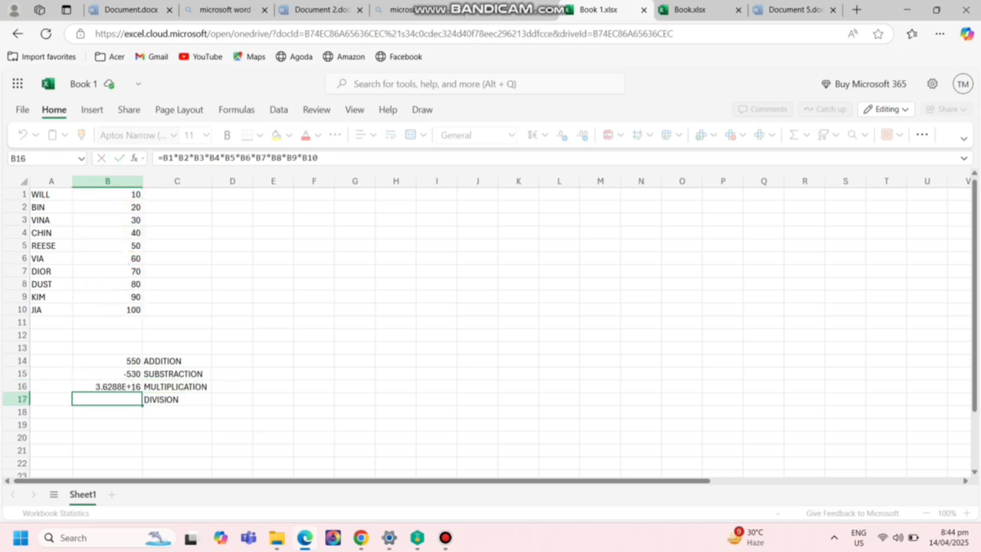
pyautogui.write('=')
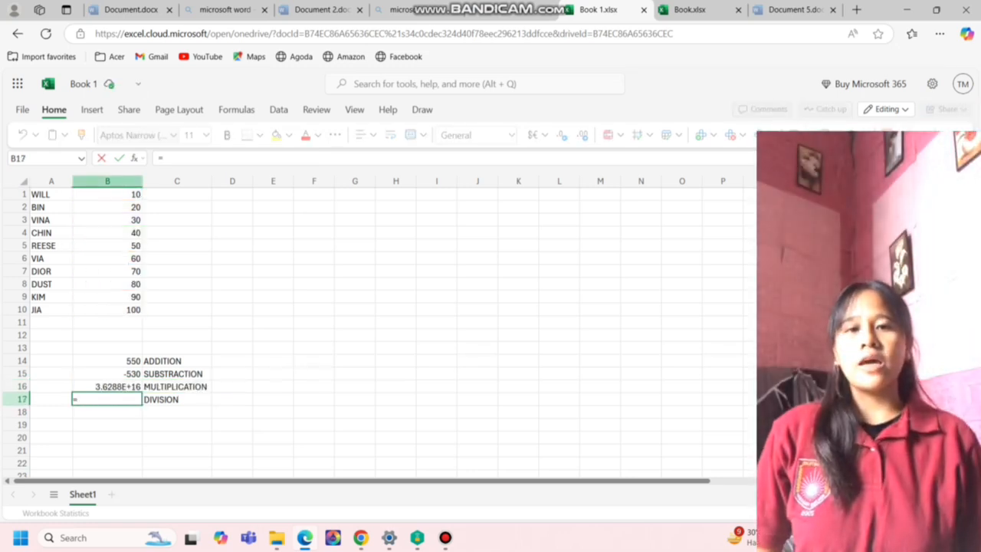
pyautogui.write('B1')
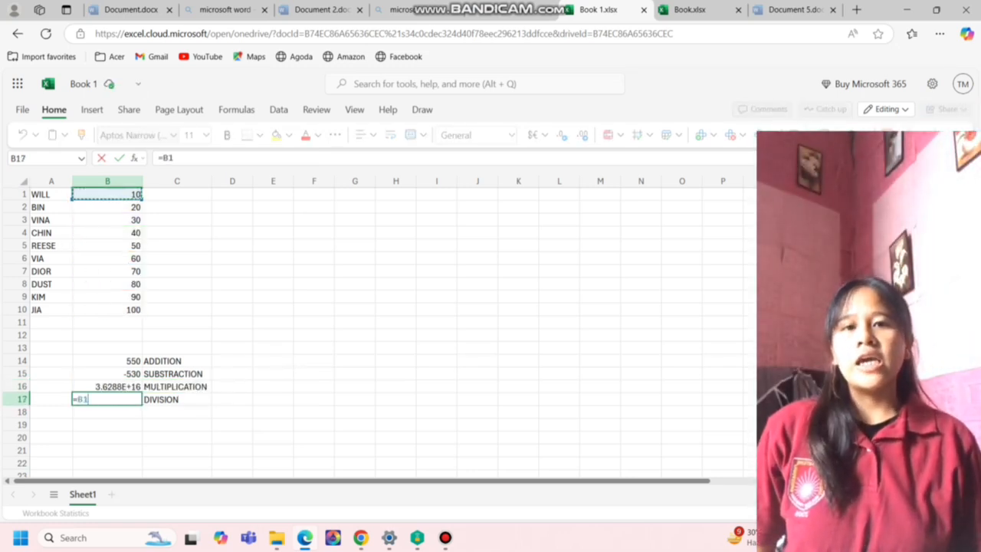
pyautogui.write('/')
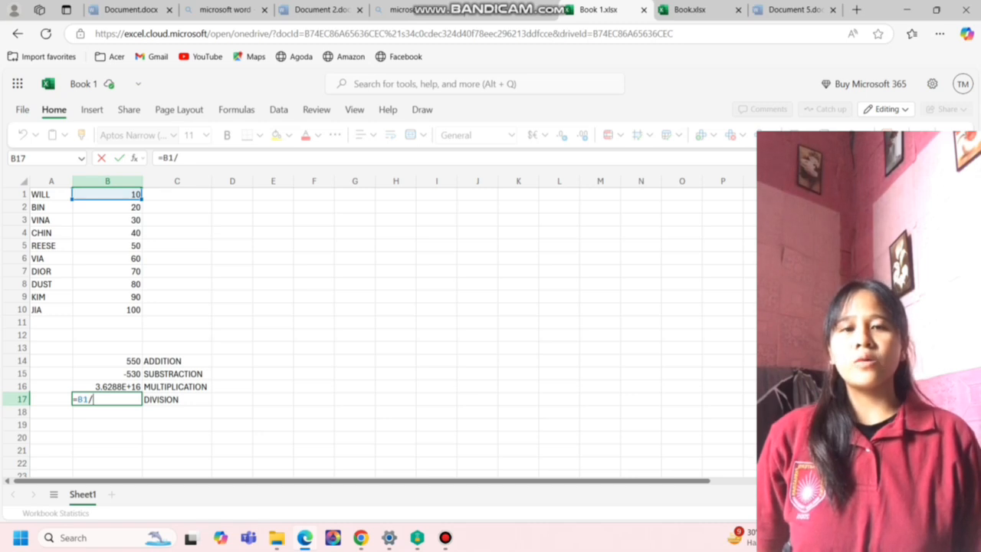
pyautogui.write('B2/')
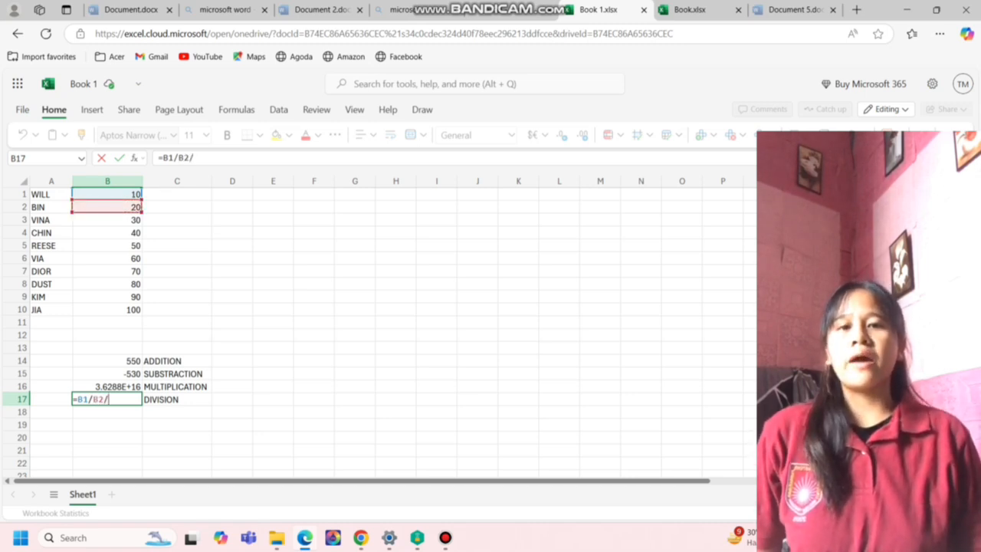
pyautogui.write('B3/')
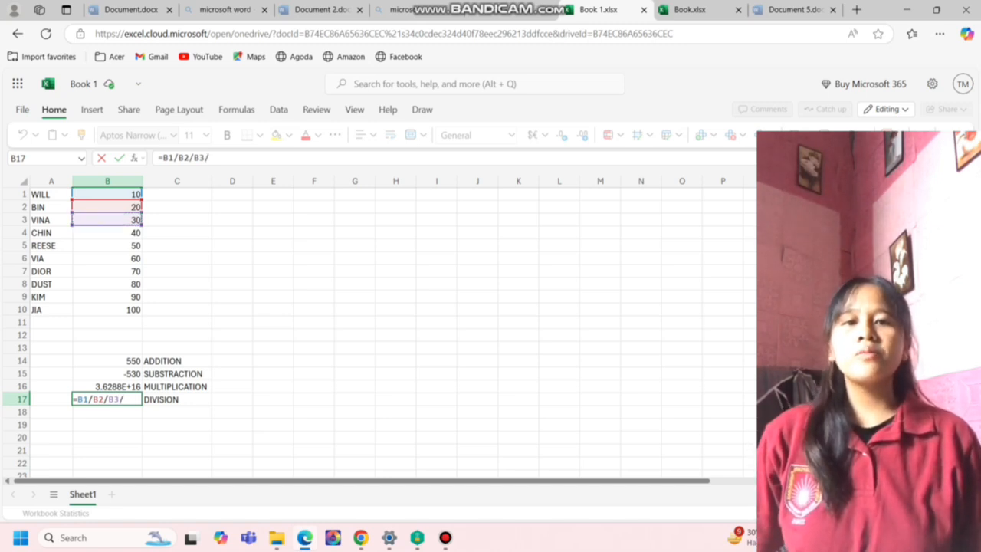
pyautogui.write('B4')
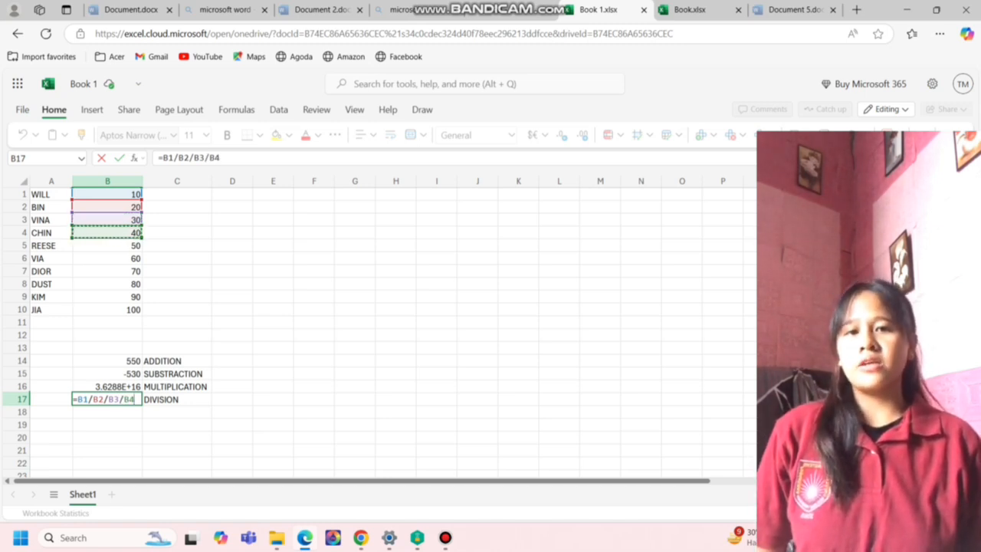
pyautogui.write('/B5')
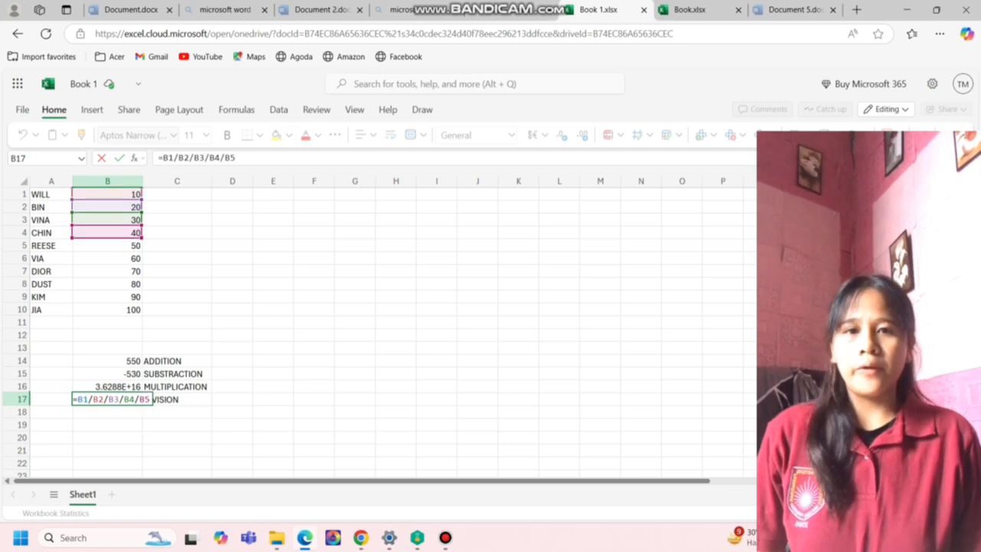
pyautogui.write('/')
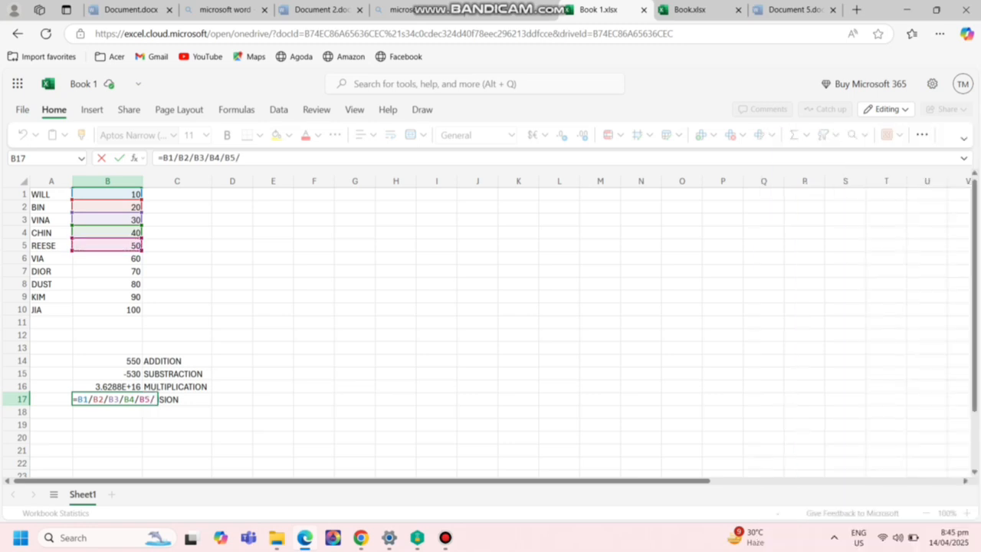
pyautogui.write('B6')
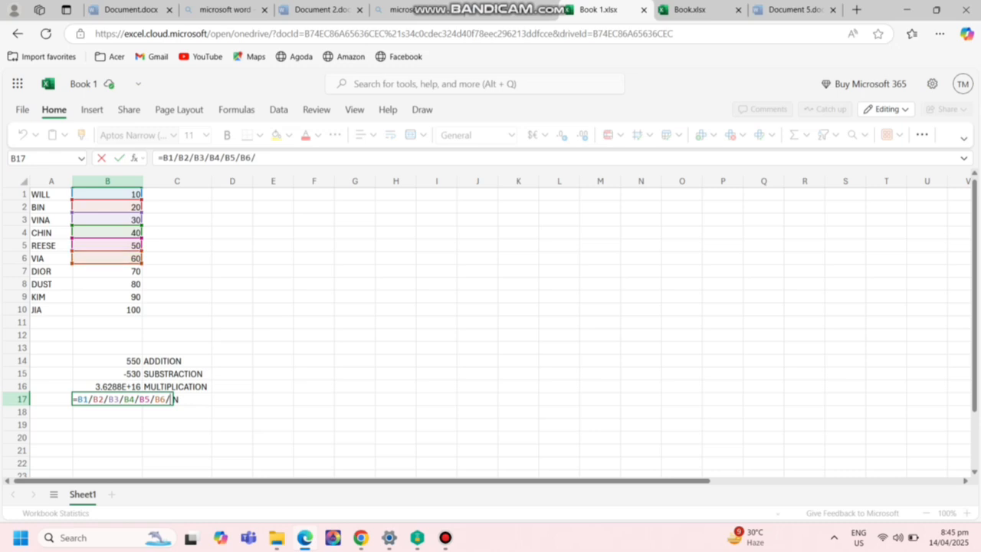
pyautogui.write('/B7')
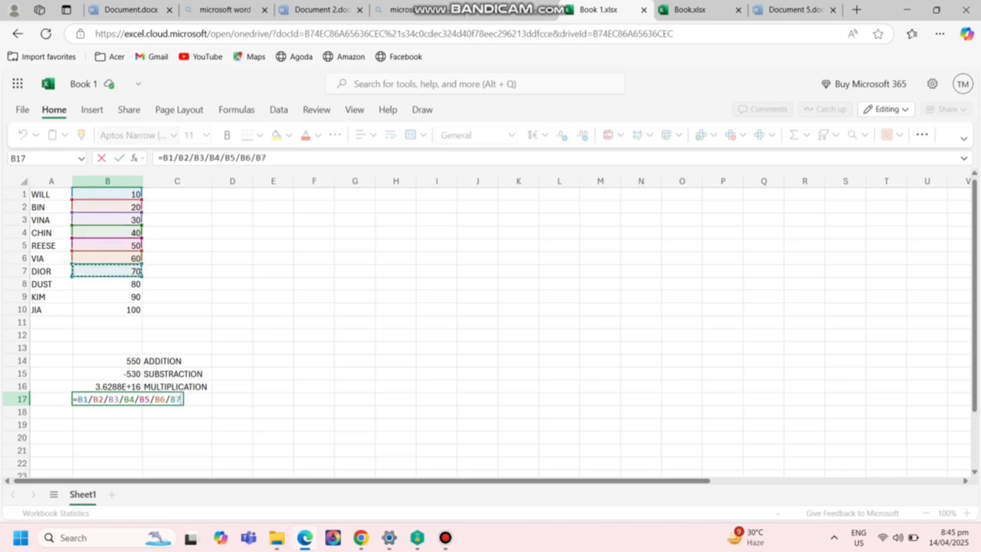
pyautogui.write('/B8/')
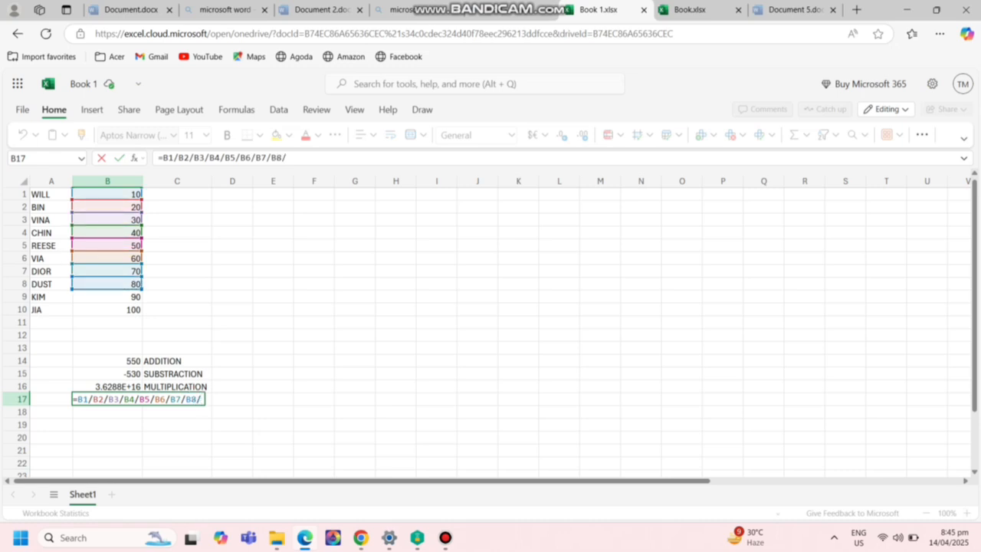
pyautogui.write('B9/')
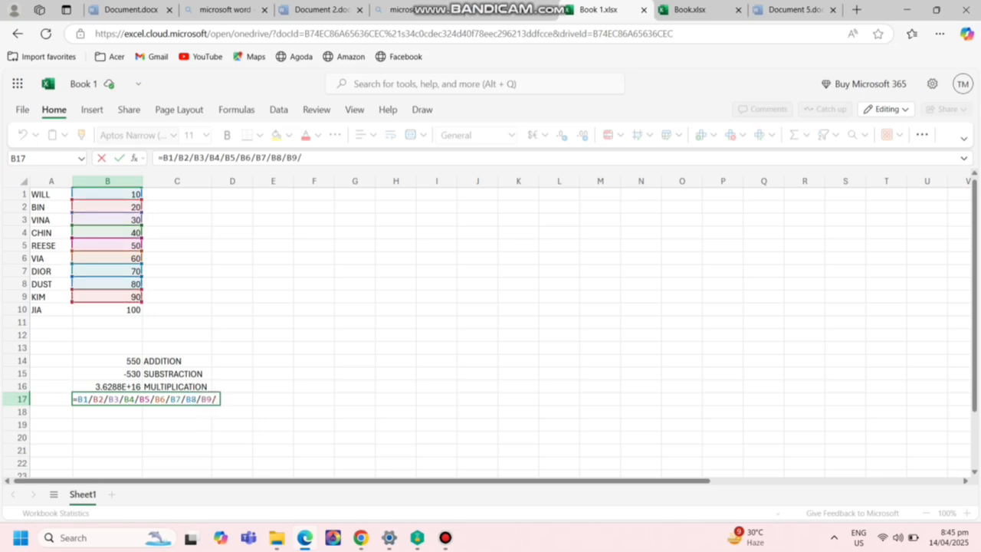
pyautogui.click(108, 310)
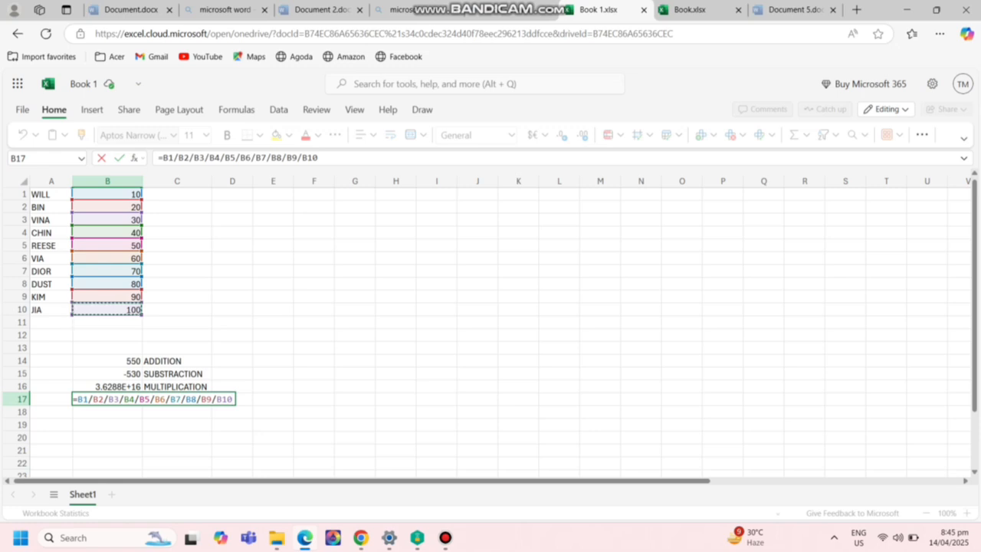
pyautogui.press('Return')
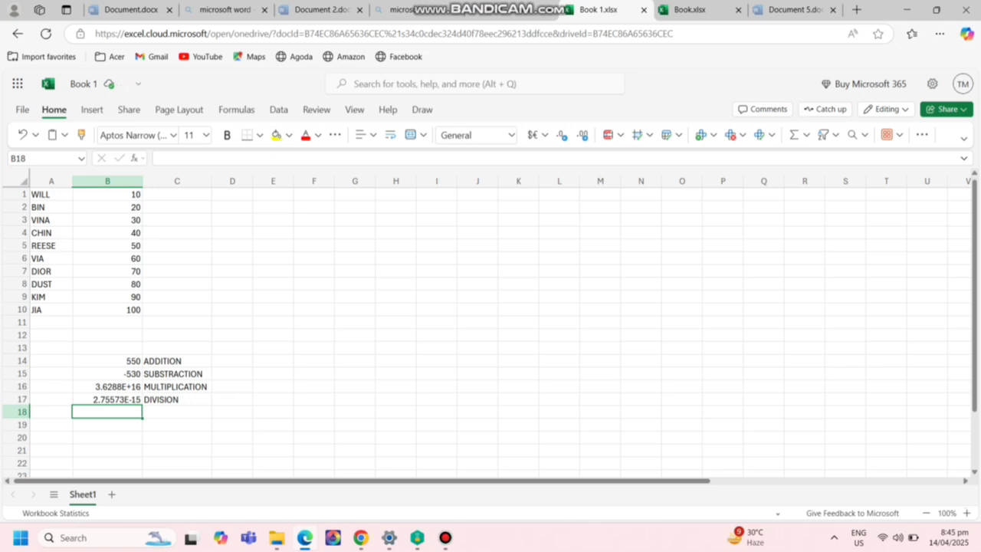
# Select A1:C10 and insert a pie chart of the ten names and values
pyautogui.click(177, 399)
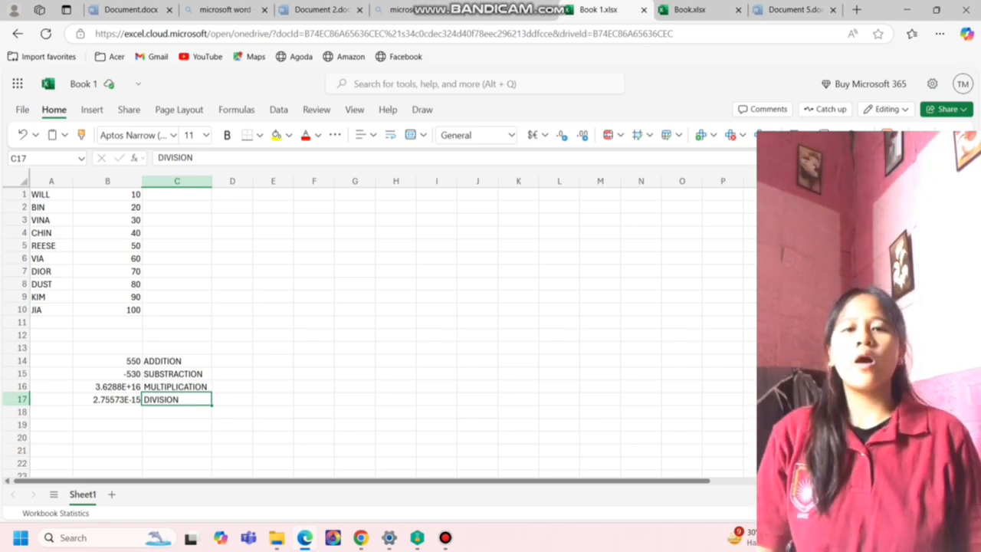
pyautogui.moveTo(51, 195); pyautogui.dragTo(177, 310)
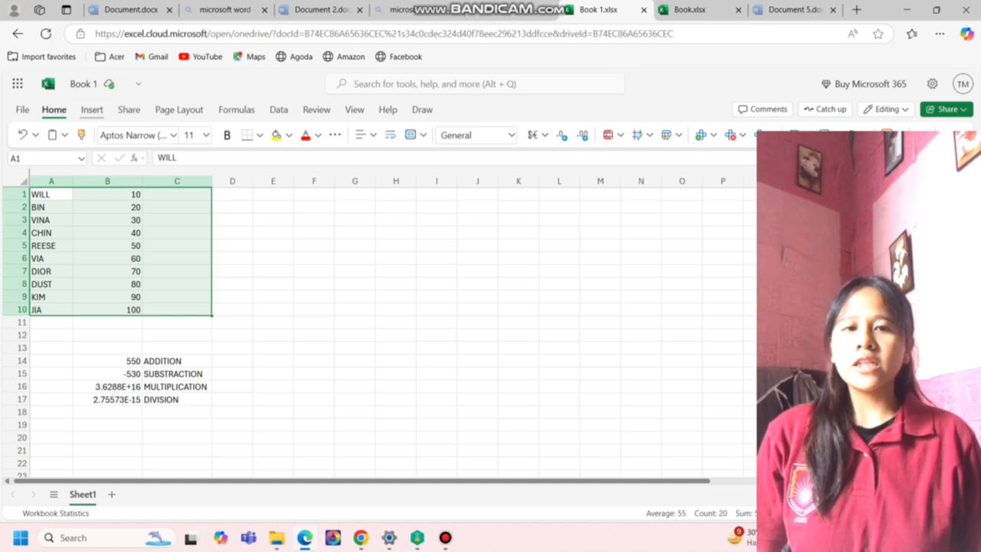
pyautogui.click(91, 109)
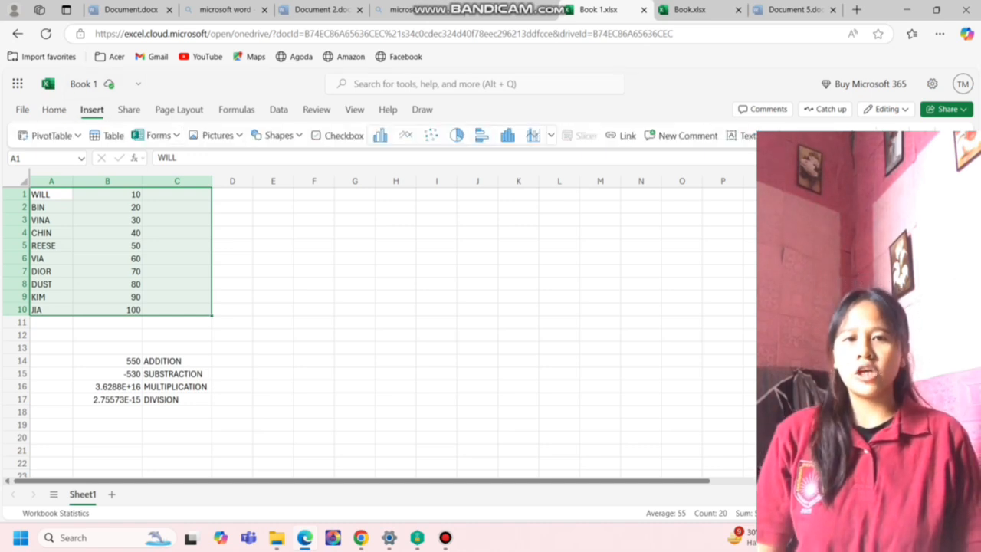
pyautogui.click(551, 135)
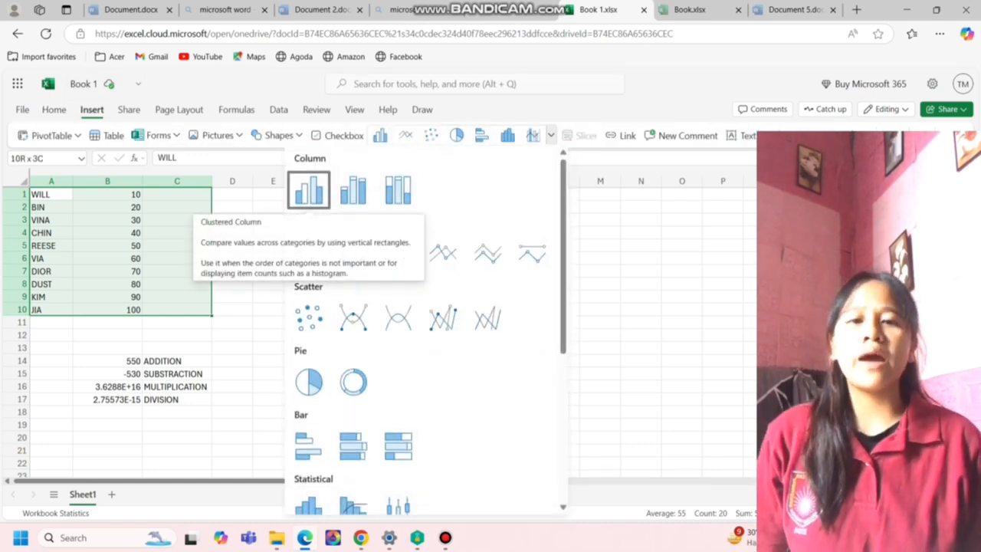
pyautogui.click(308, 381)
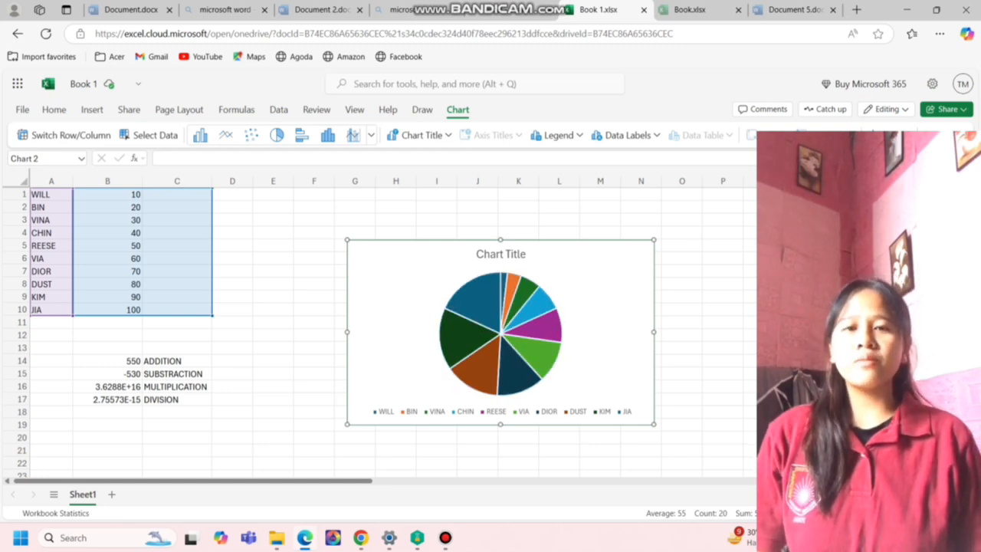
pyautogui.click(500, 254)
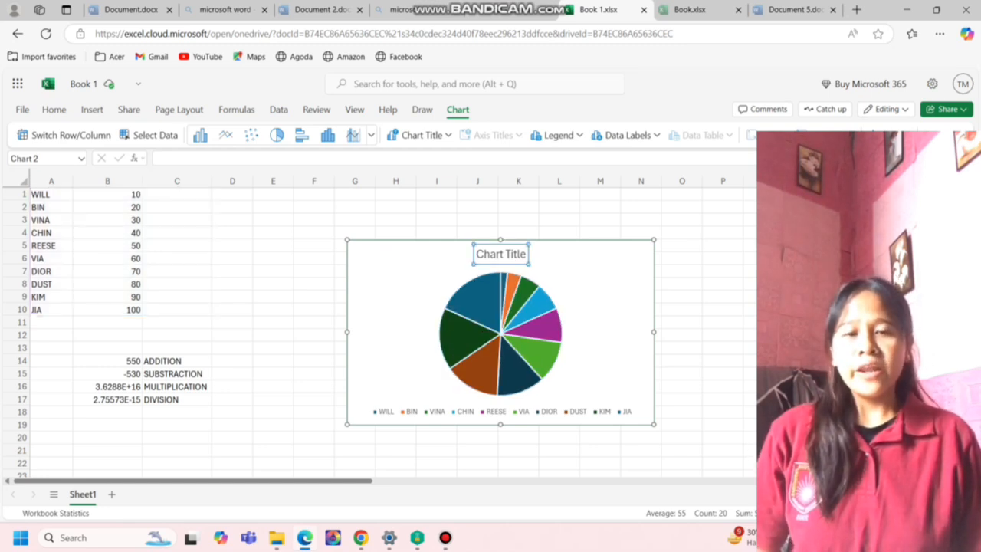
pyautogui.click(589, 283)
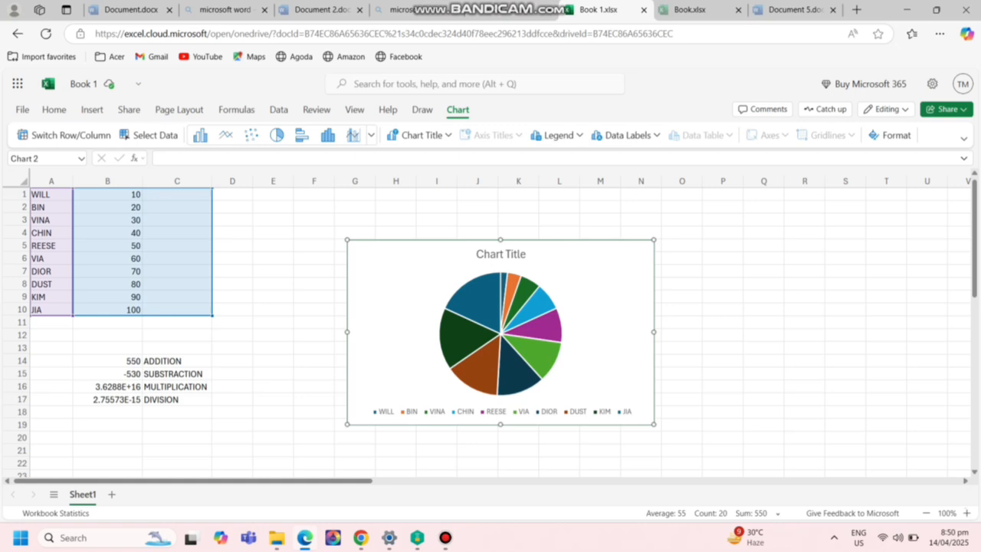
# Replace the 'Chart Title' text with the author's full name in capitals
pyautogui.doubleClick(501, 254)
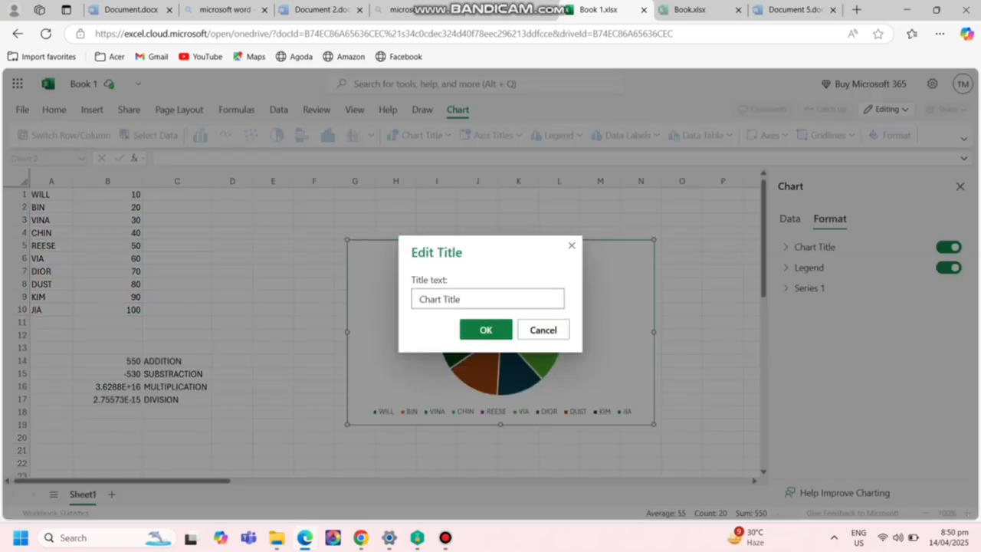
pyautogui.press('BackSpace')
pyautogui.press('BackSpace')
pyautogui.press('BackSpace')
pyautogui.press('BackSpace')
pyautogui.press('BackSpace')
pyautogui.press('BackSpace')
pyautogui.press('BackSpace')
pyautogui.press('BackSpace')
pyautogui.press('BackSpace')
pyautogui.press('BackSpace')
pyautogui.press('capslock')
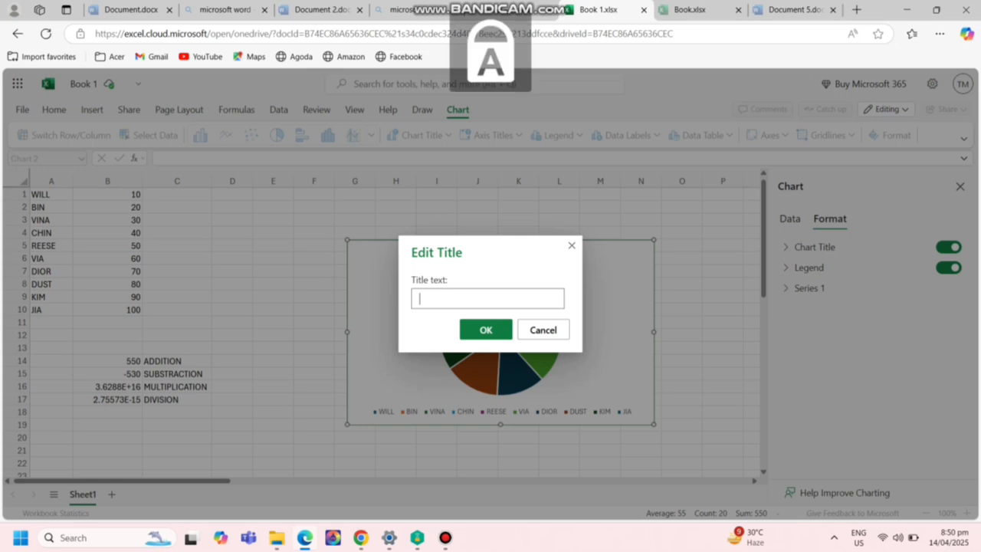
pyautogui.write('ESTRADA,')
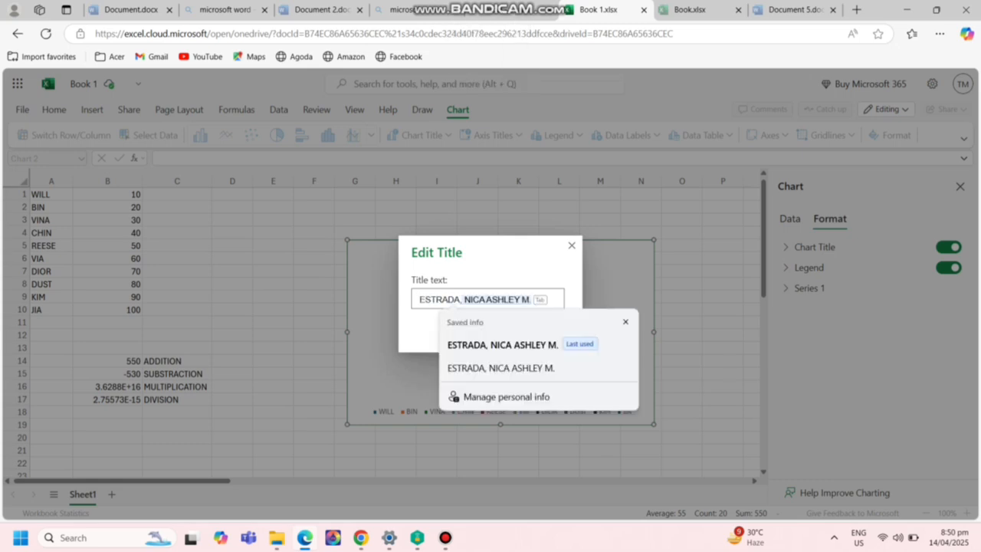
pyautogui.press('Escape')
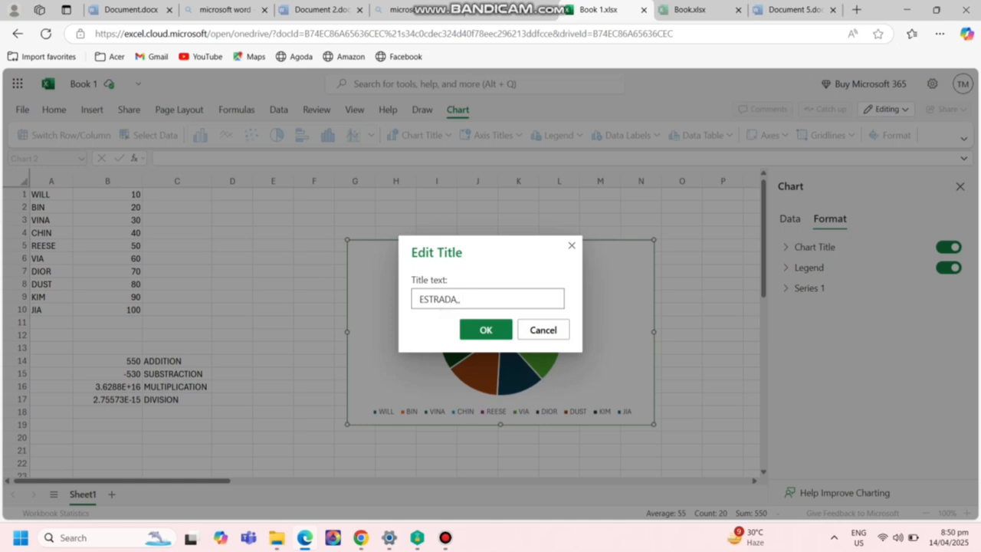
pyautogui.write('N')
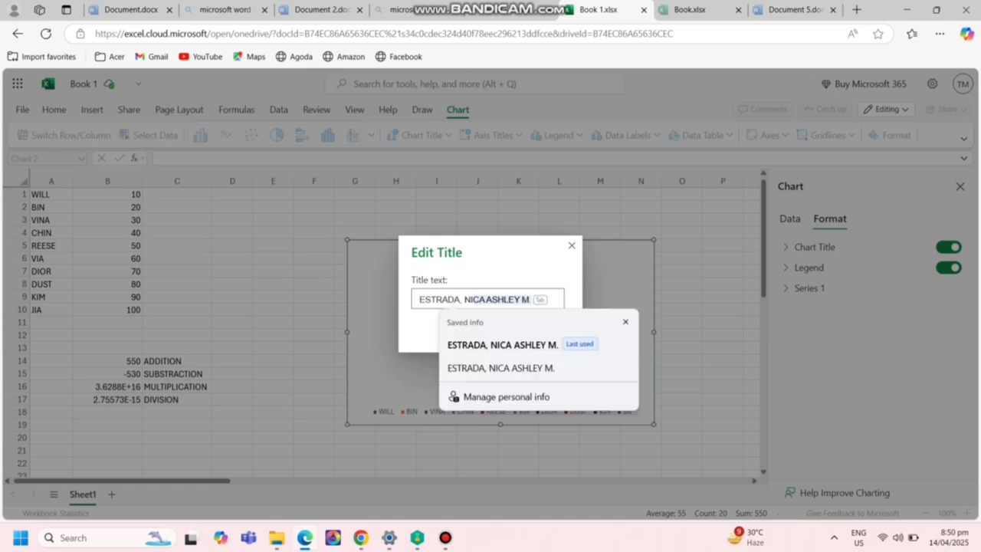
pyautogui.write('ICA ASHLEY M.')
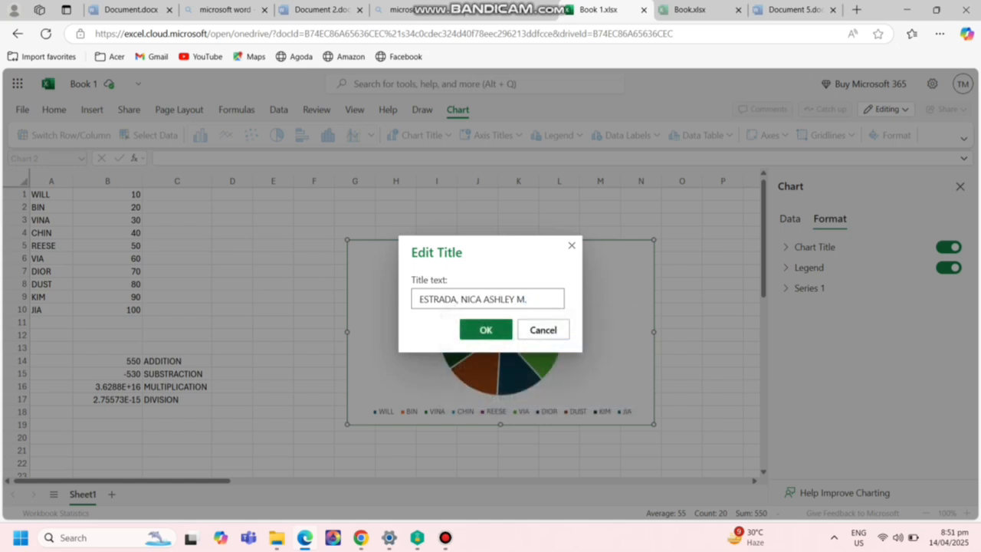
pyautogui.click(486, 330)
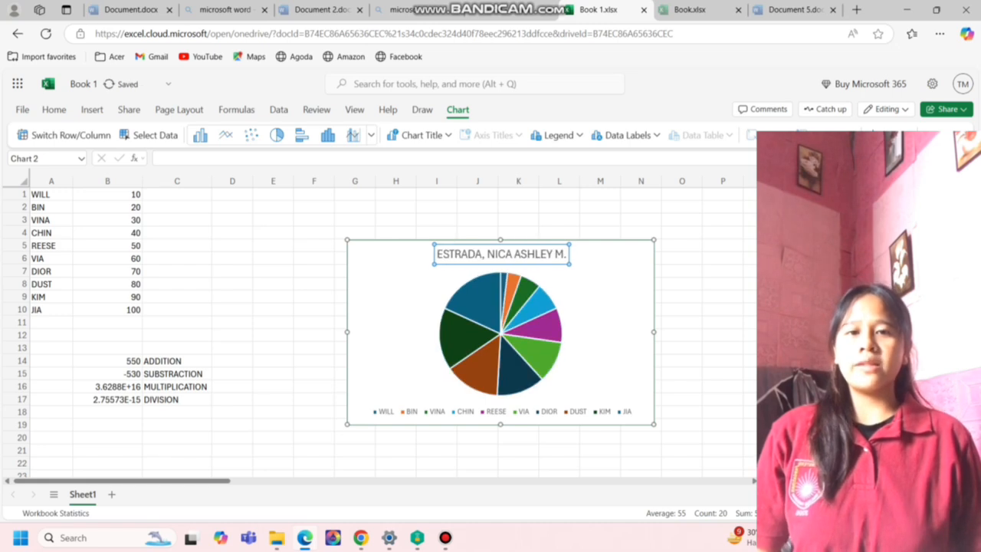